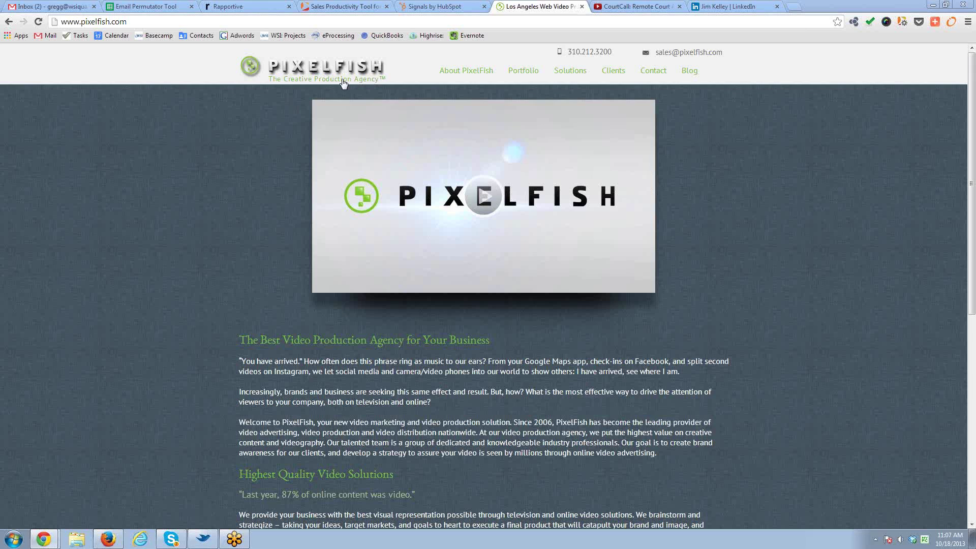
View the HubSpot Signals, Ecquire and Rapportive web pages one after another
left_click(424, 9)
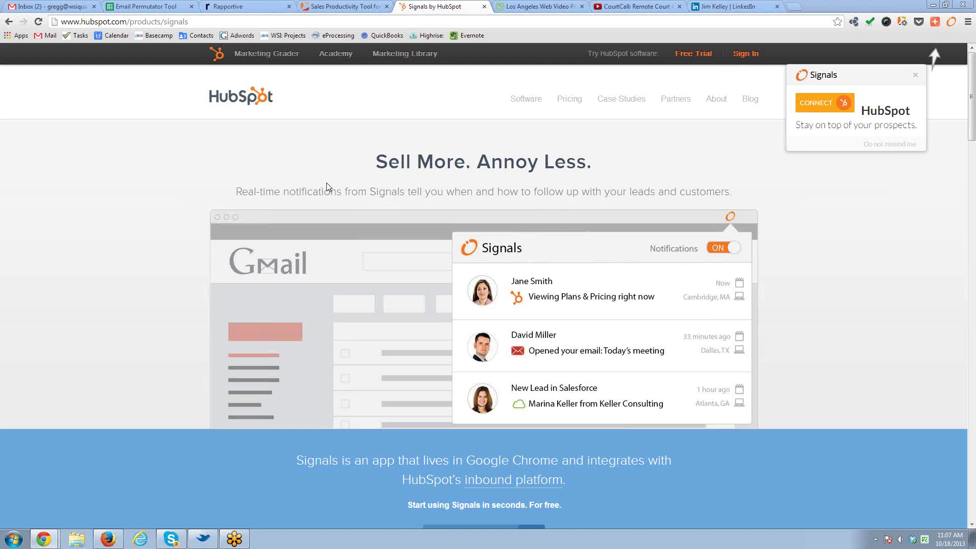
left_click(340, 8)
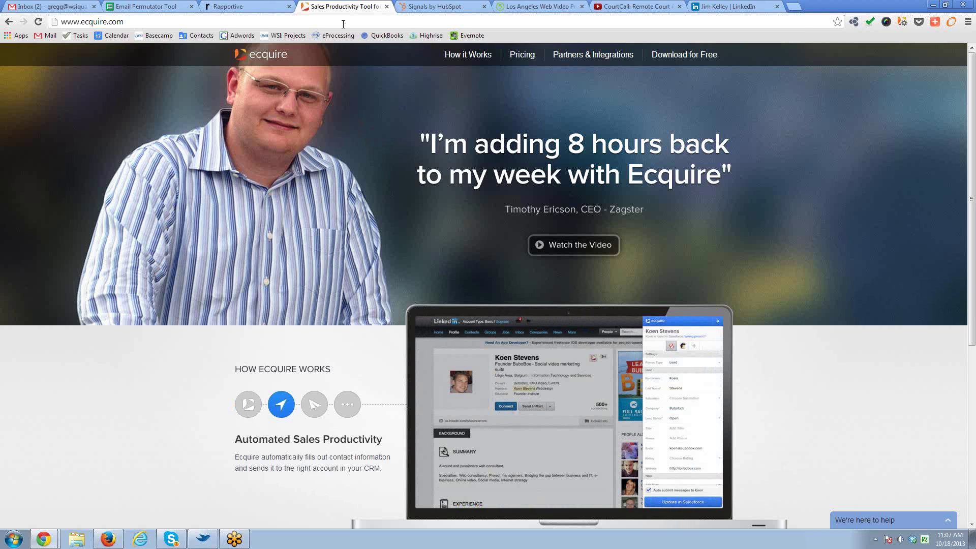
left_click(242, 7)
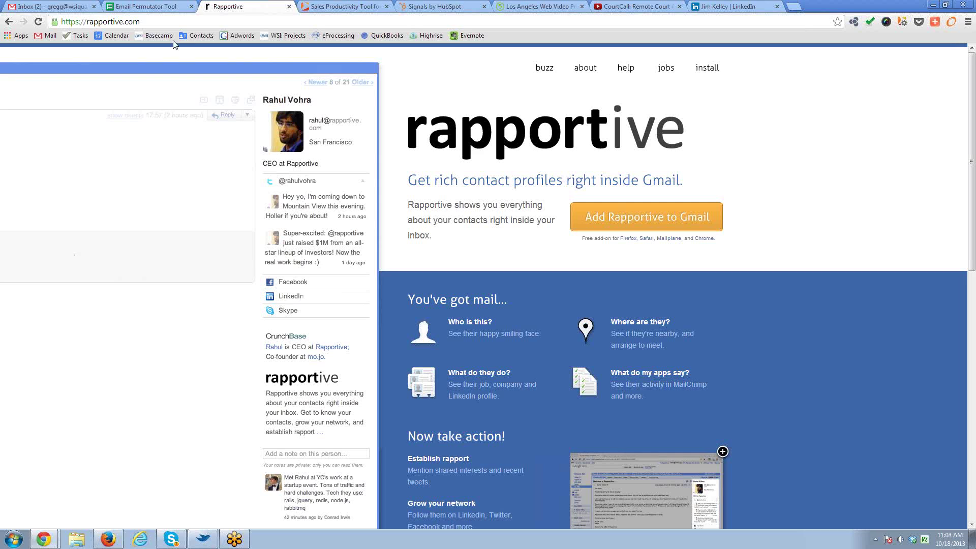
Clear the existing first name, last name and domain entries in the Email Permutator Tool spreadsheet
left_click(150, 7)
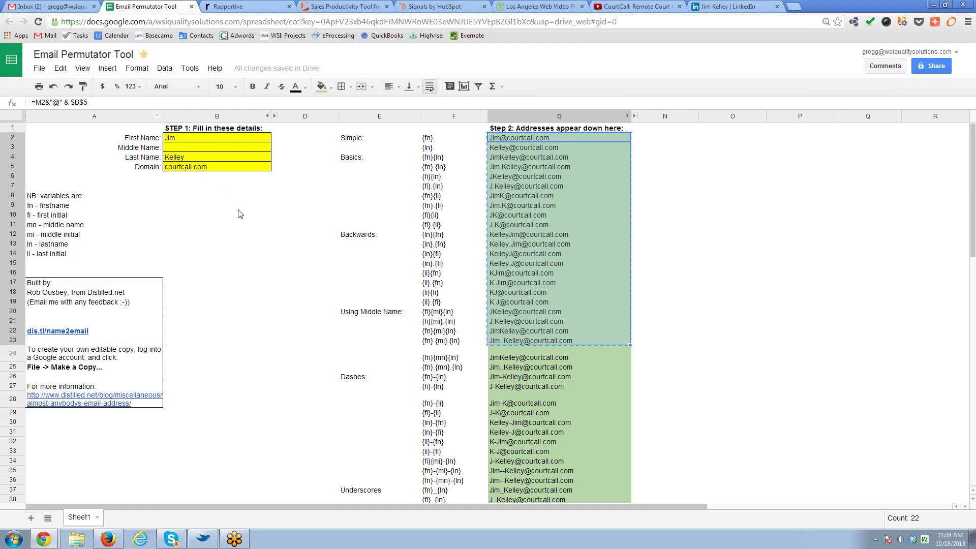
left_click(659, 244)
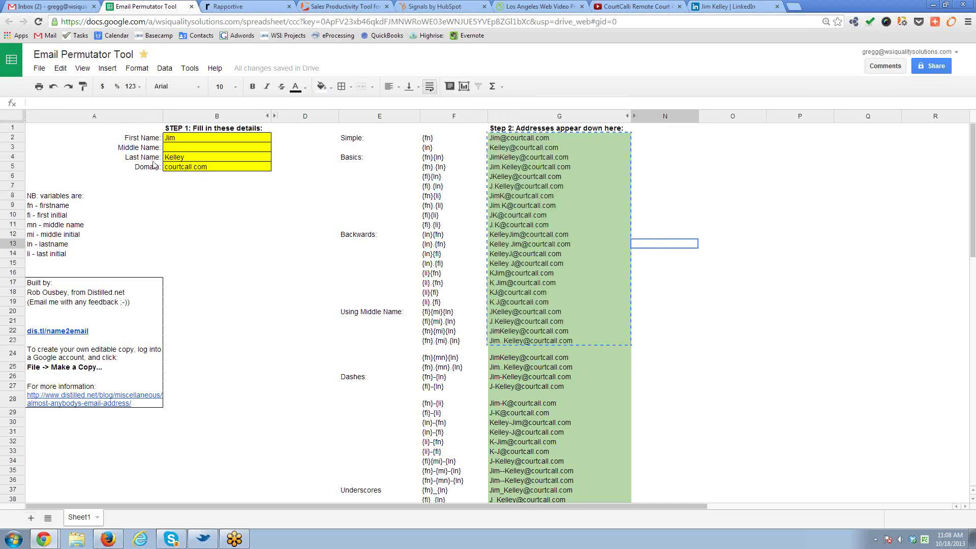
left_click(179, 140)
key("Delete")
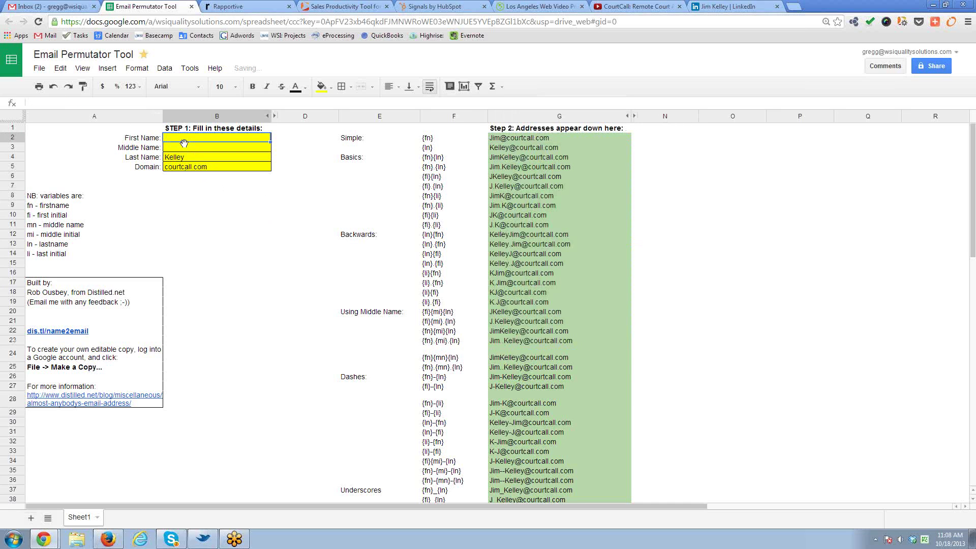
left_click(191, 156)
key("Delete")
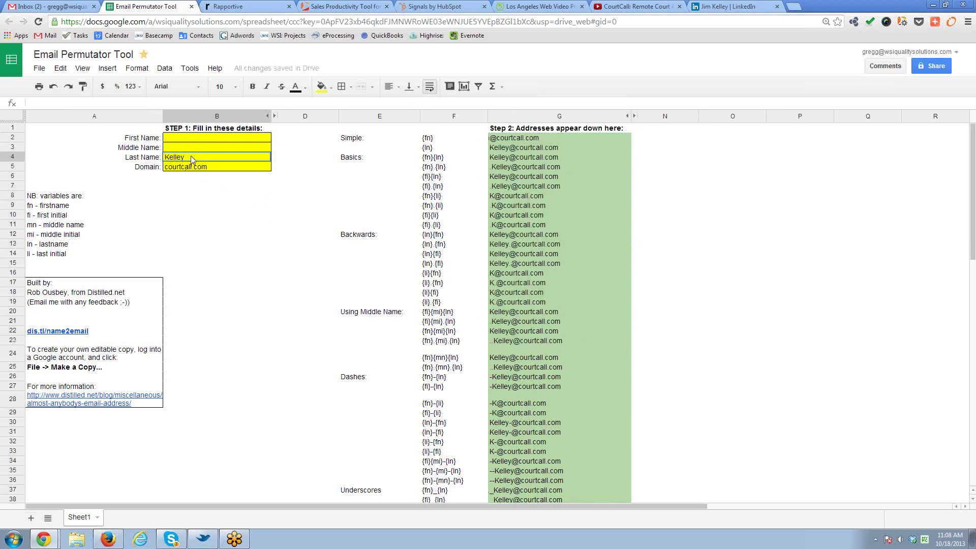
left_click(219, 168)
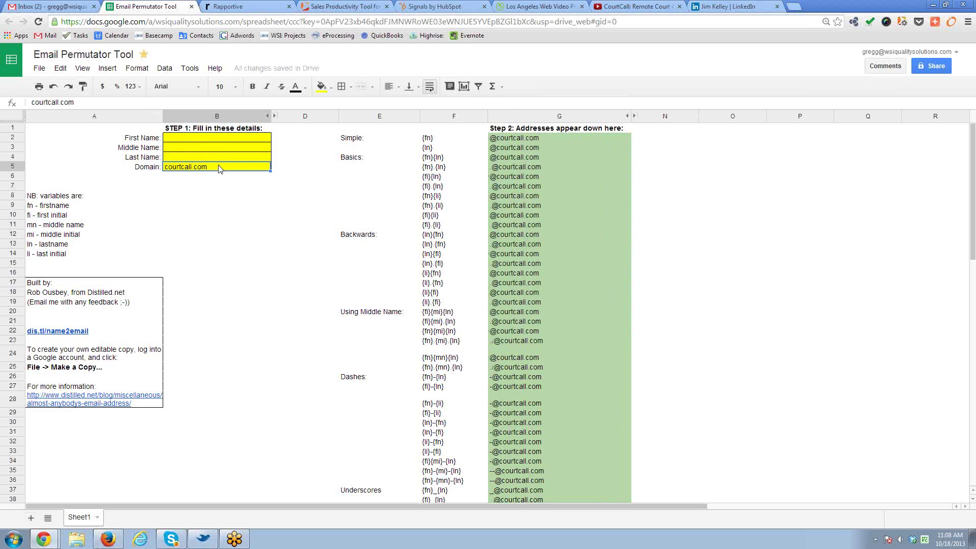
key("Delete")
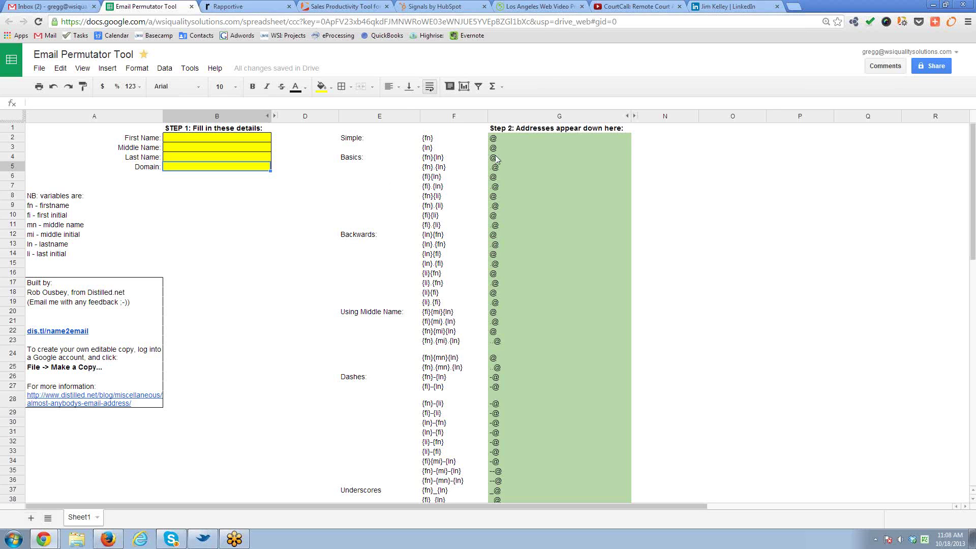
Return to the PixelFish website's footer and close the open CourtCall video and LinkedIn profile pages
left_click(539, 7)
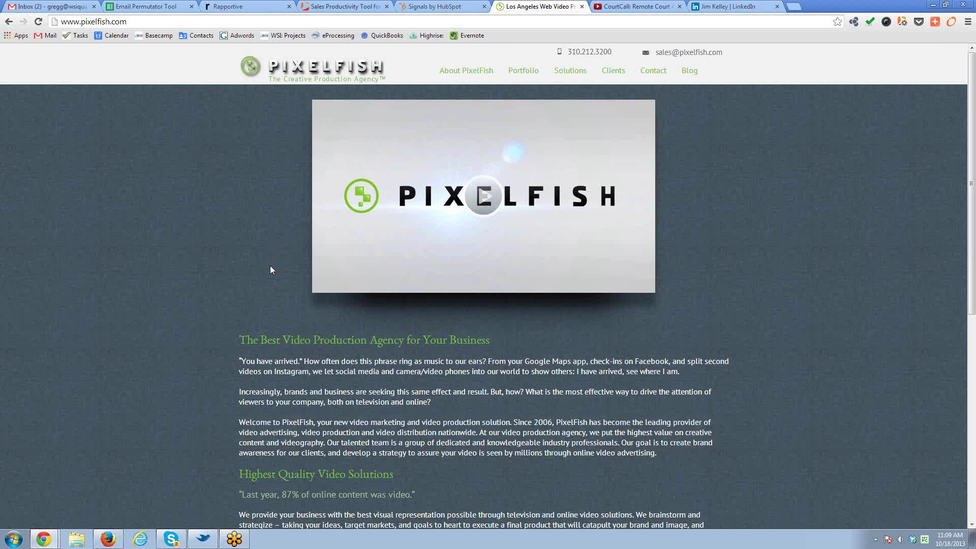
scroll(277, 285, "down", 8)
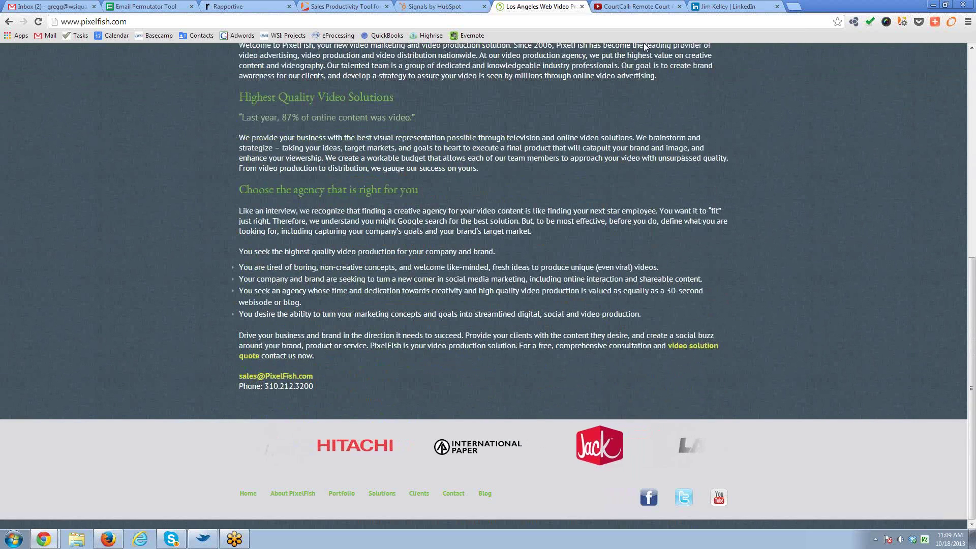
left_click(679, 6)
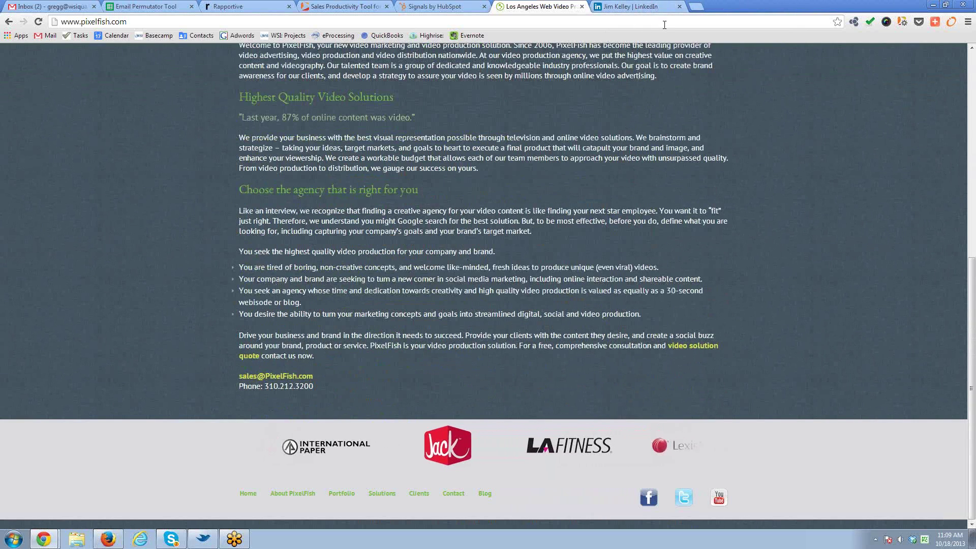
left_click(679, 7)
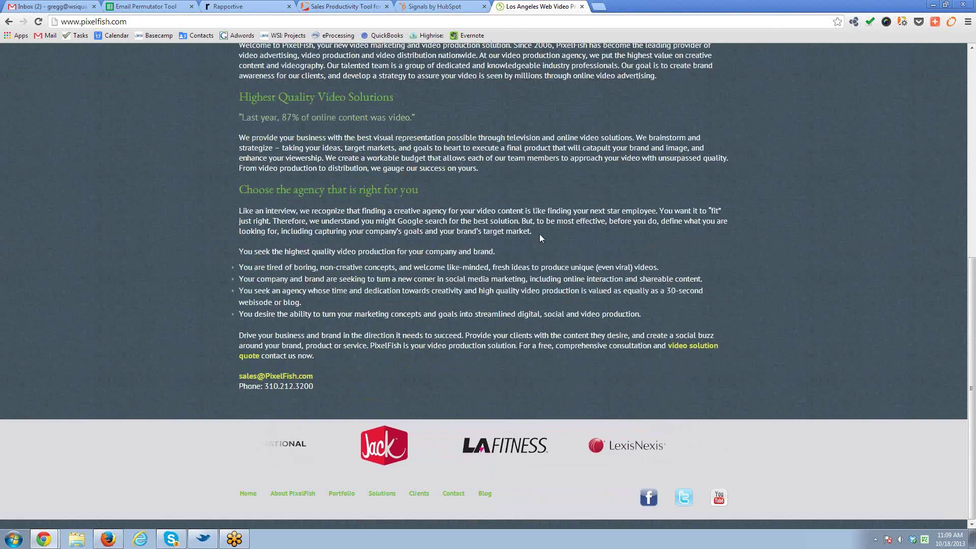
Go to PixelFish's YouTube channel, open the "CourtCall: Remote Court Appearances (Commercial)" video and pause it
left_click(719, 497)
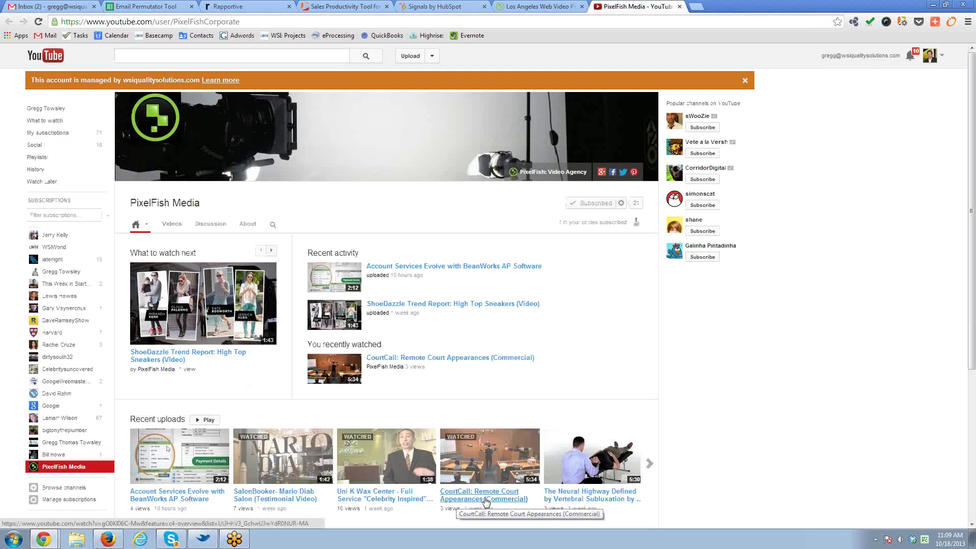
left_click(475, 468)
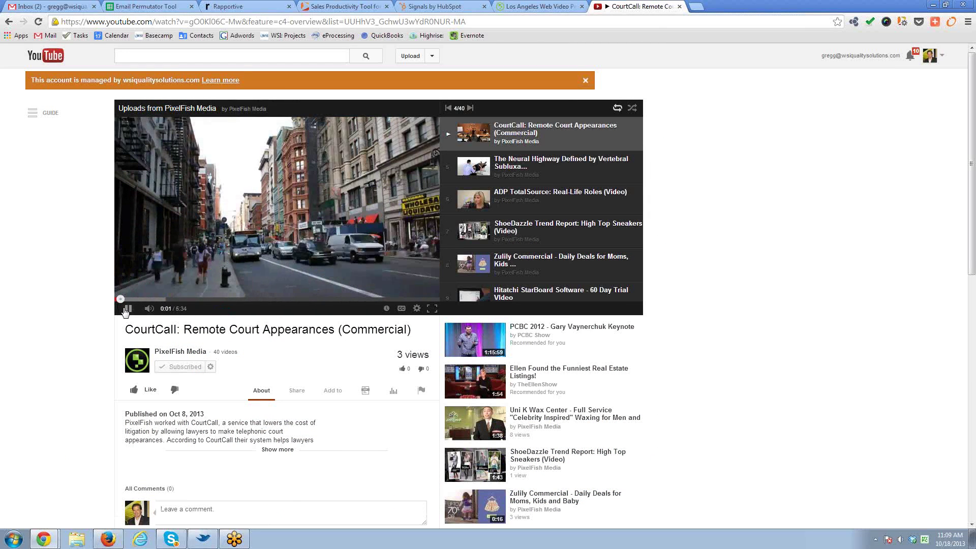
left_click(128, 308)
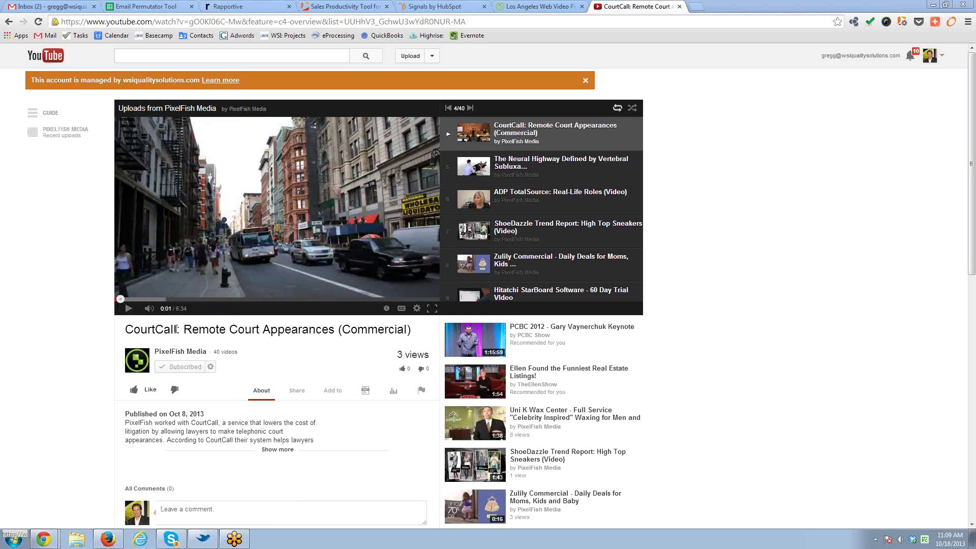
Copy the company name CourtCall from the video's title
left_click_drag(176, 329, 129, 328)
left_click(176, 330)
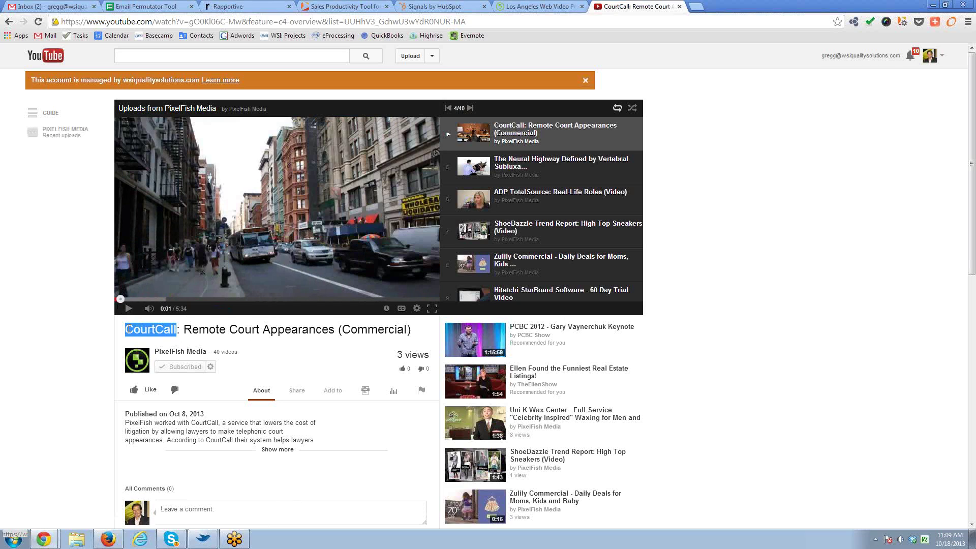
right_click(135, 331)
left_click(158, 337)
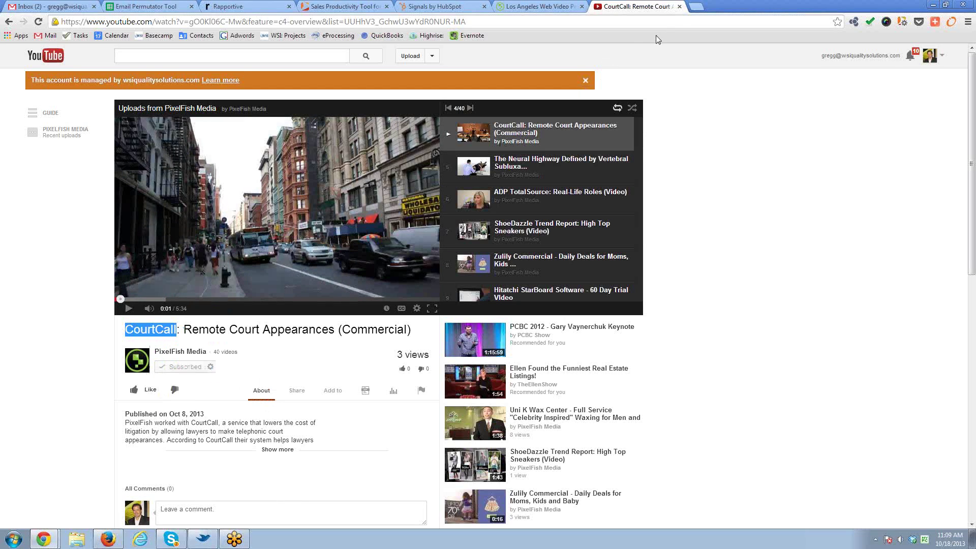
Load linkedin.com in a new browser tab and open its advanced people search
left_click(697, 7)
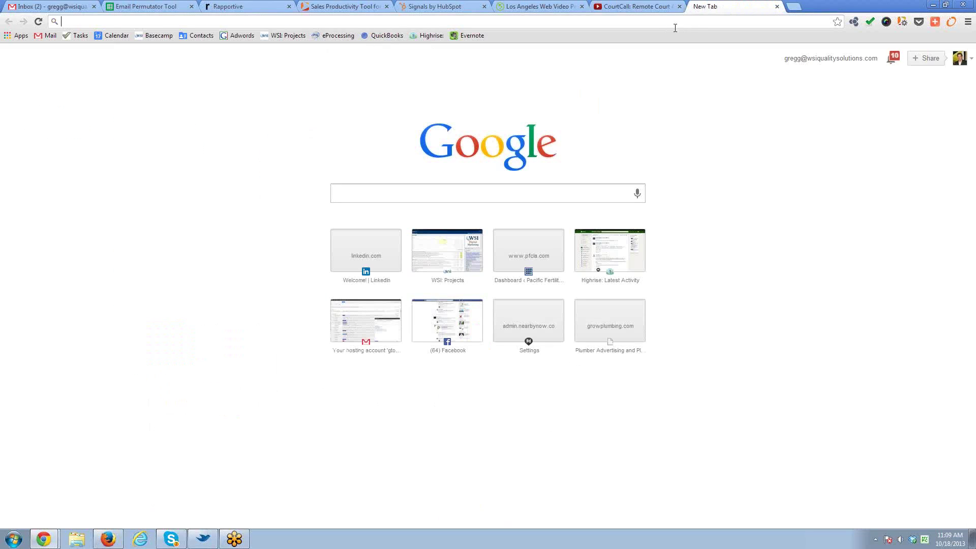
type("linkedin.com")
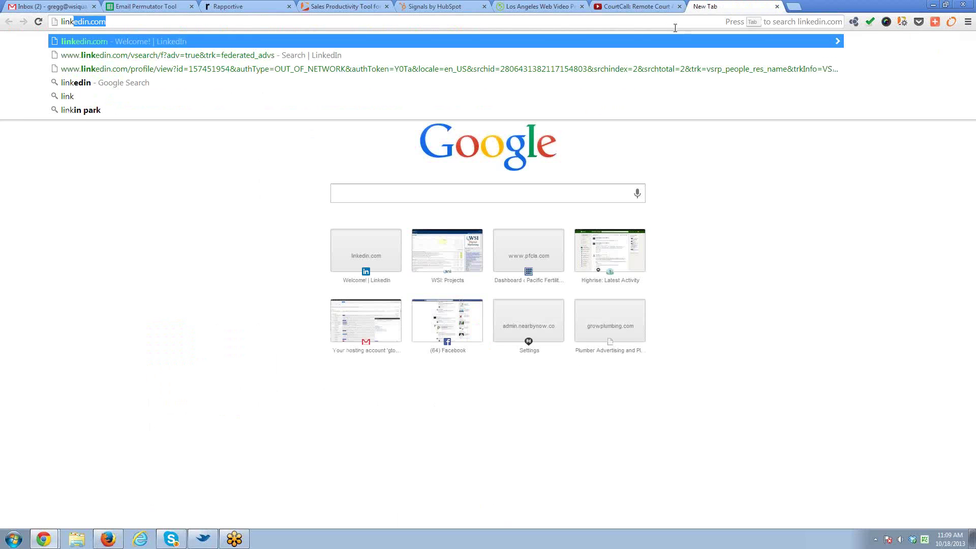
key("Return")
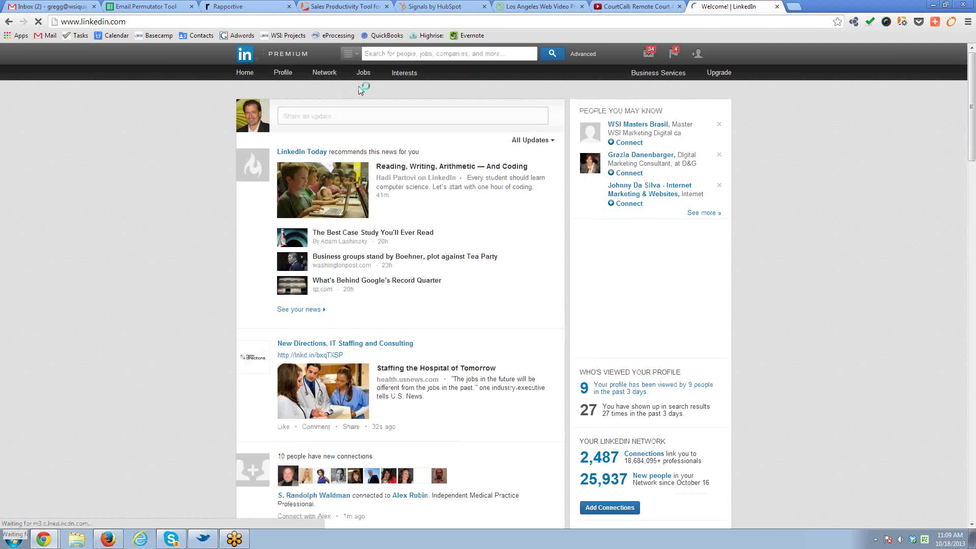
left_click(583, 54)
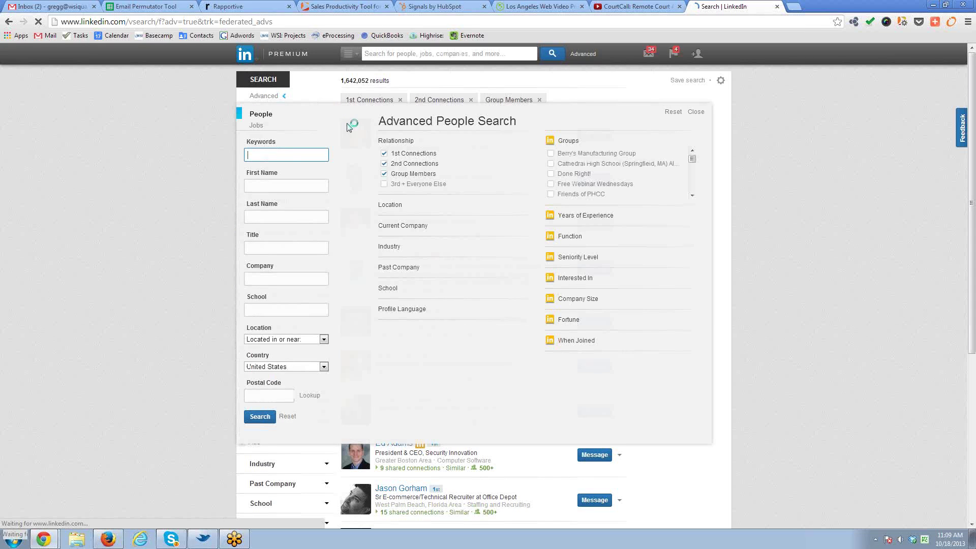
Search for people whose company is CourtCall, limited to current employees
left_click(285, 279)
type("CourtCall")
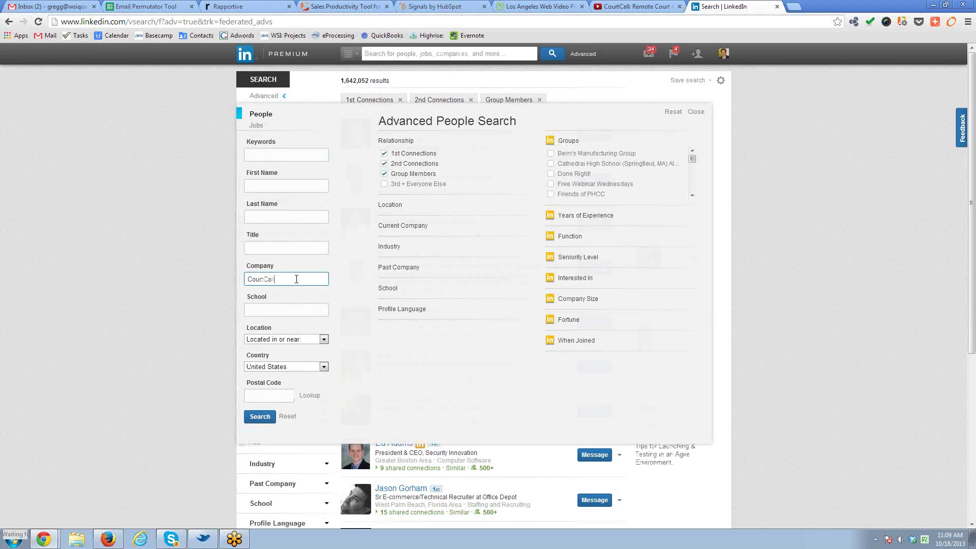
left_click(323, 299)
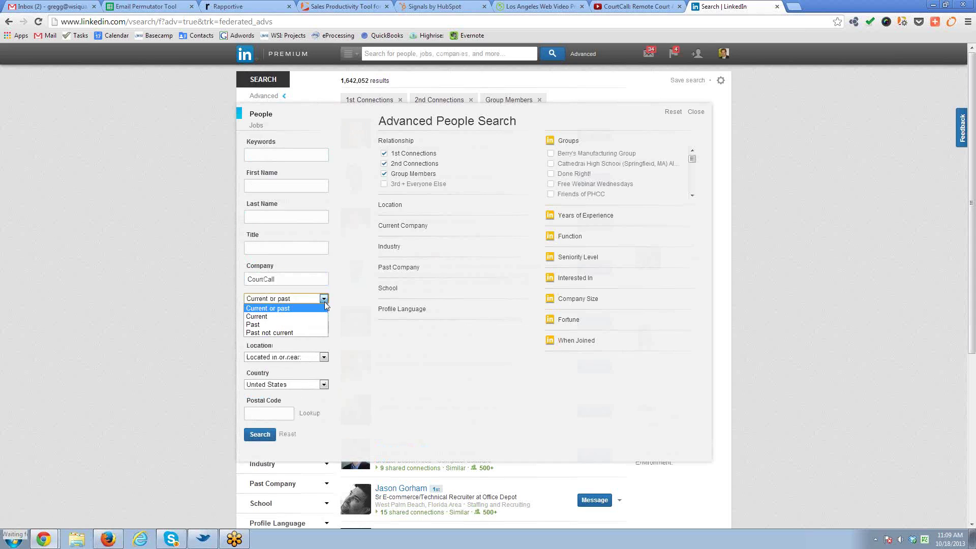
left_click(268, 319)
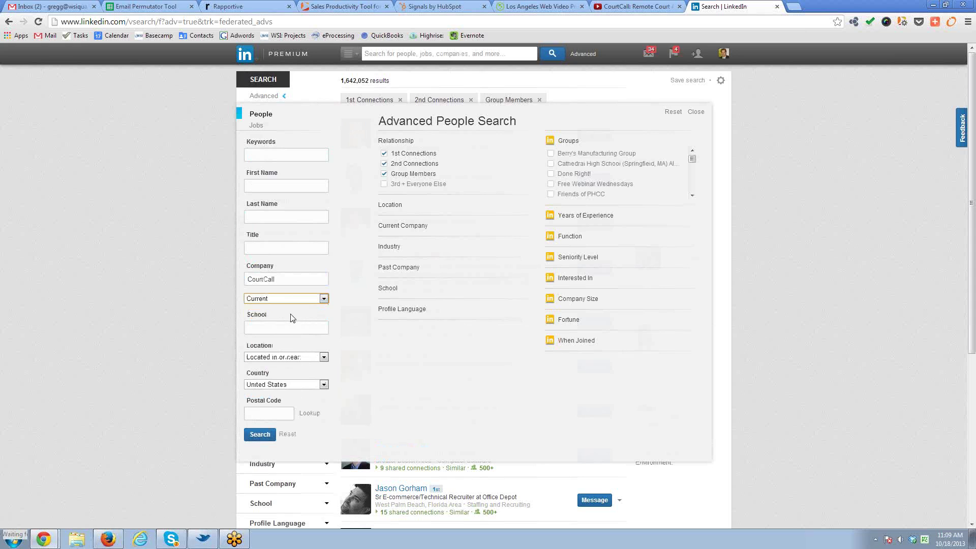
left_click(260, 435)
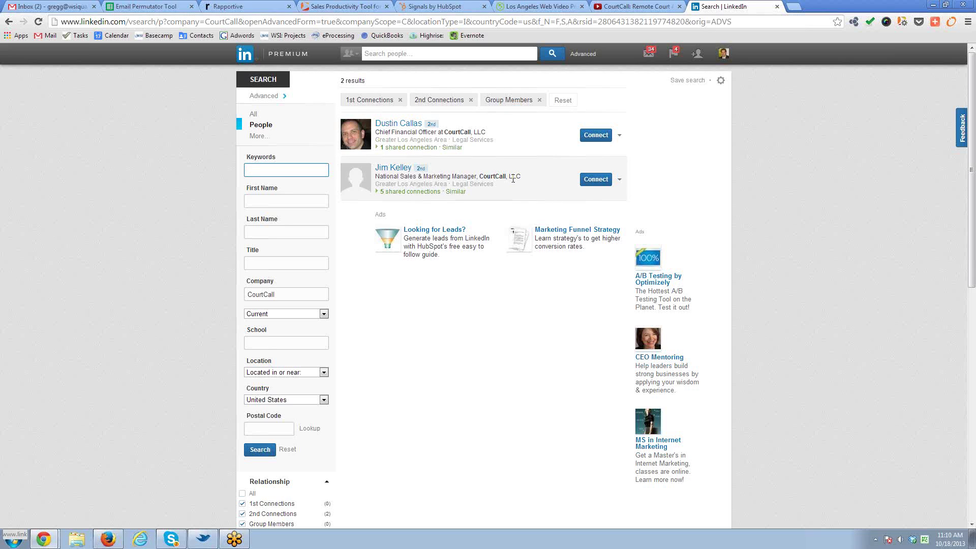
Open the profile of CourtCall's National Sales & Marketing Manager and copy the person's full name
left_click(394, 168)
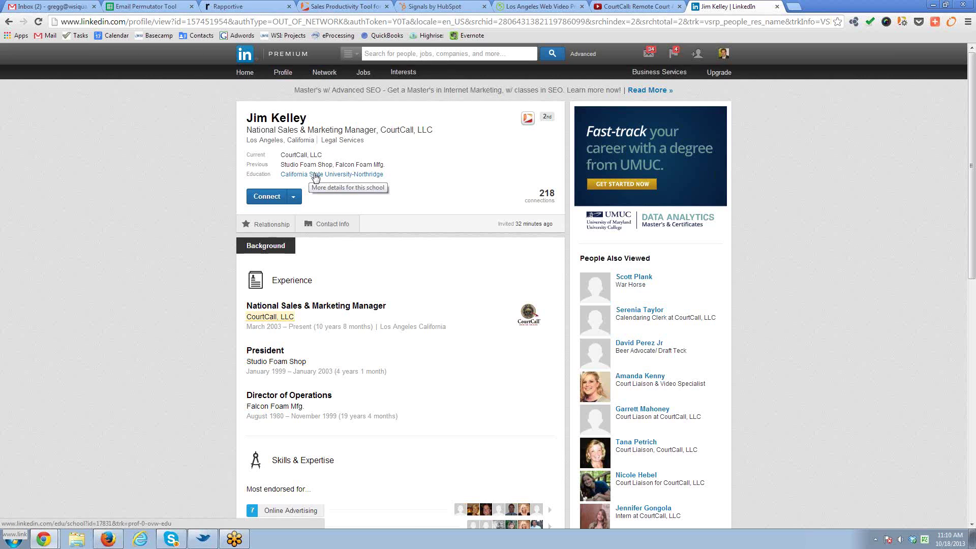
left_click_drag(308, 131, 436, 130)
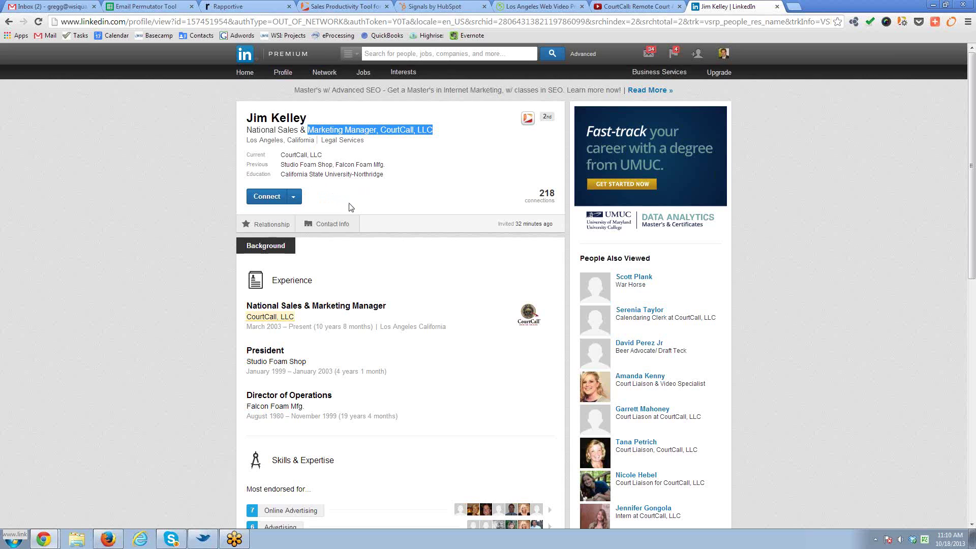
left_click_drag(310, 120, 240, 122)
right_click(268, 118)
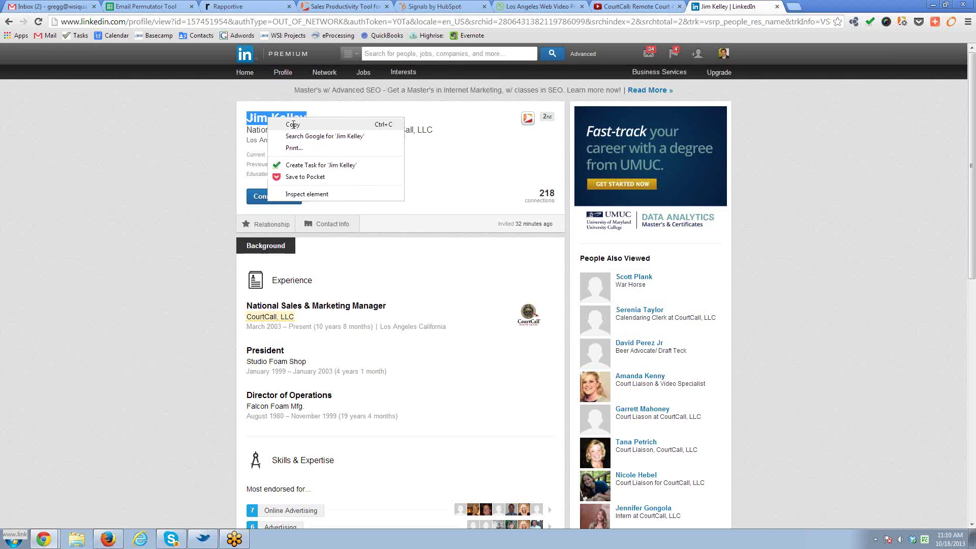
left_click(284, 123)
Paste the copied name into the First Name cell of the Email Permutator Tool and trim it to the contact's first name
left_click(137, 6)
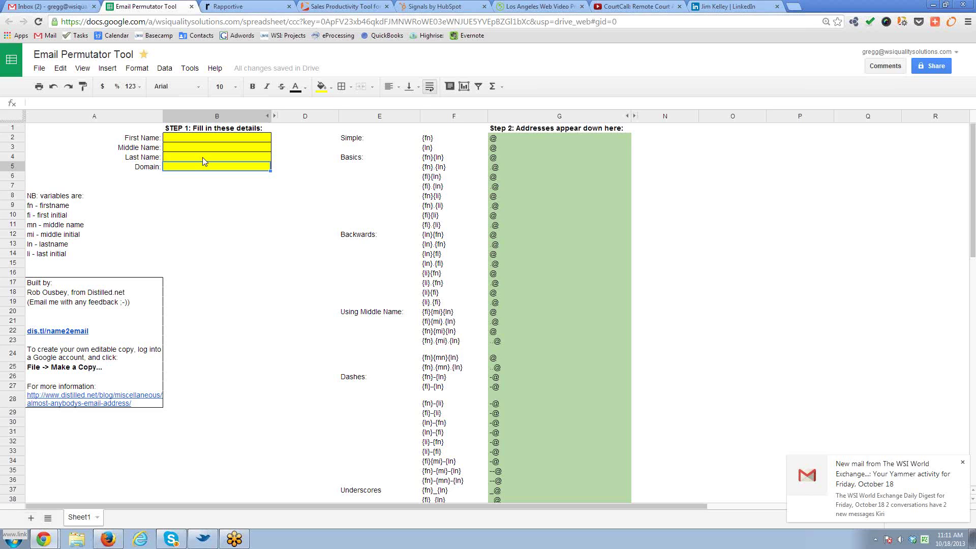
left_click(188, 138)
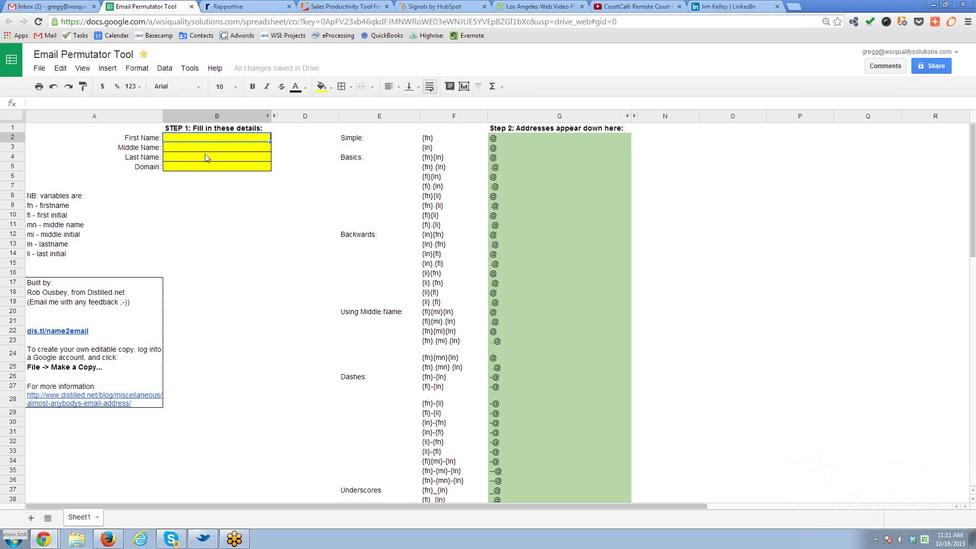
key("ctrl+v")
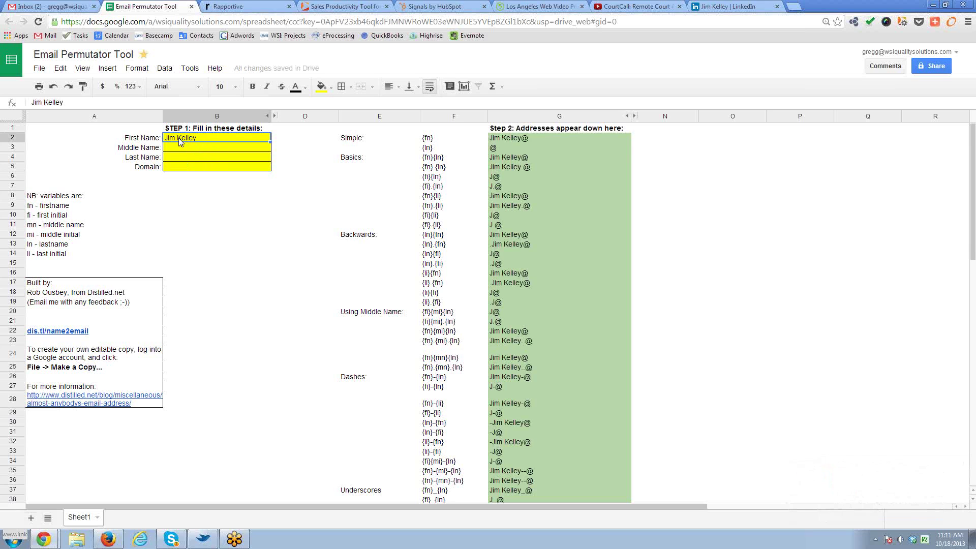
double_click(178, 140)
left_click_drag(178, 140, 234, 134)
key("BackSpace")
key("Tab")
key("Tab")
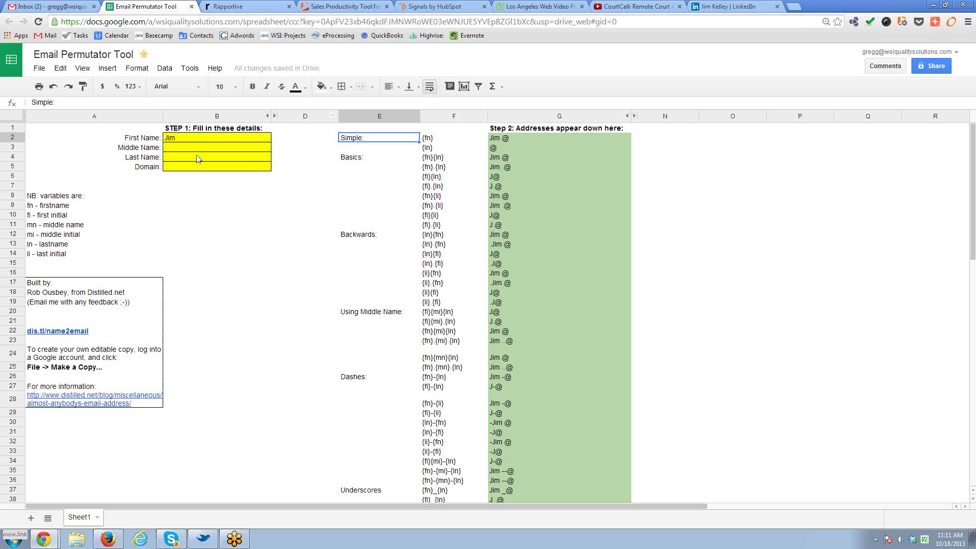
Paste the copied name into the Last Name cell and trim it to the contact's last name
left_click(198, 161)
key("ctrl+v")
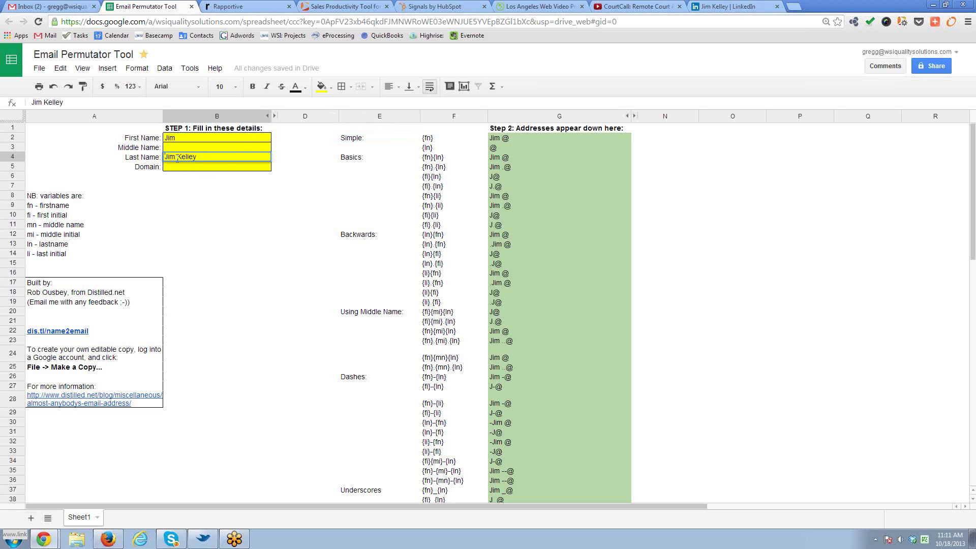
double_click(169, 157)
key("BackSpace")
Enter courtcall.com in the Domain cell of the Email Permutator Tool
left_click(182, 169)
double_click(184, 167)
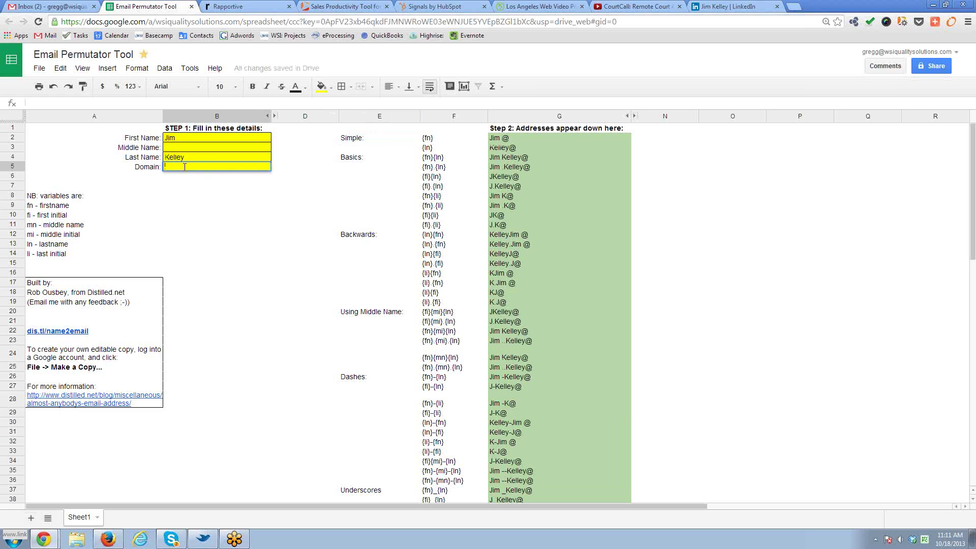
type("courtcall.com")
key("Return")
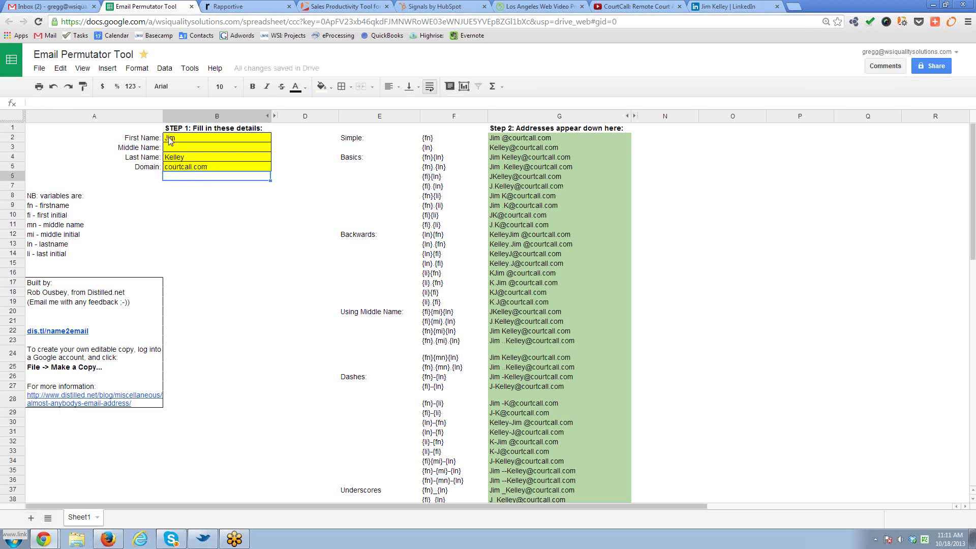
left_click(216, 196)
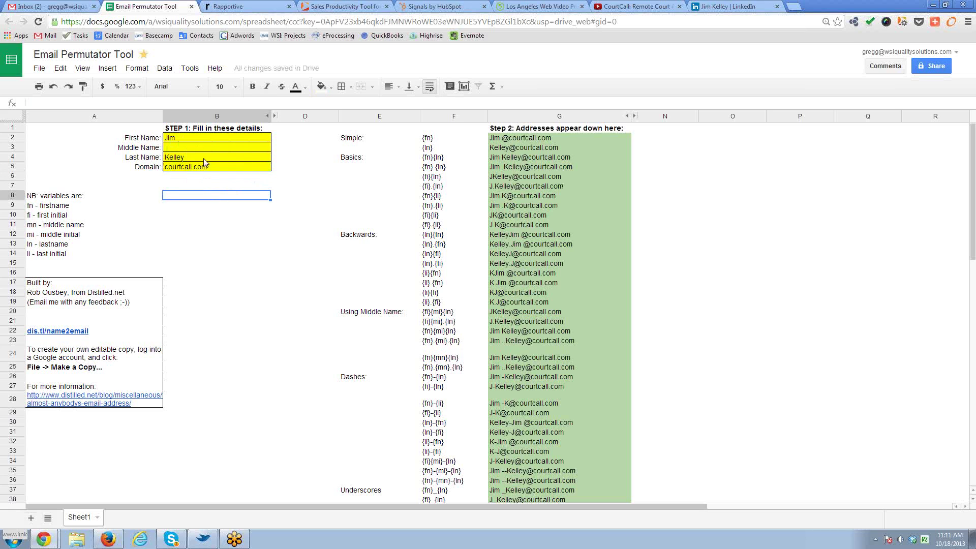
Select and copy the generated email addresses in the range G2:G23
left_click(534, 140)
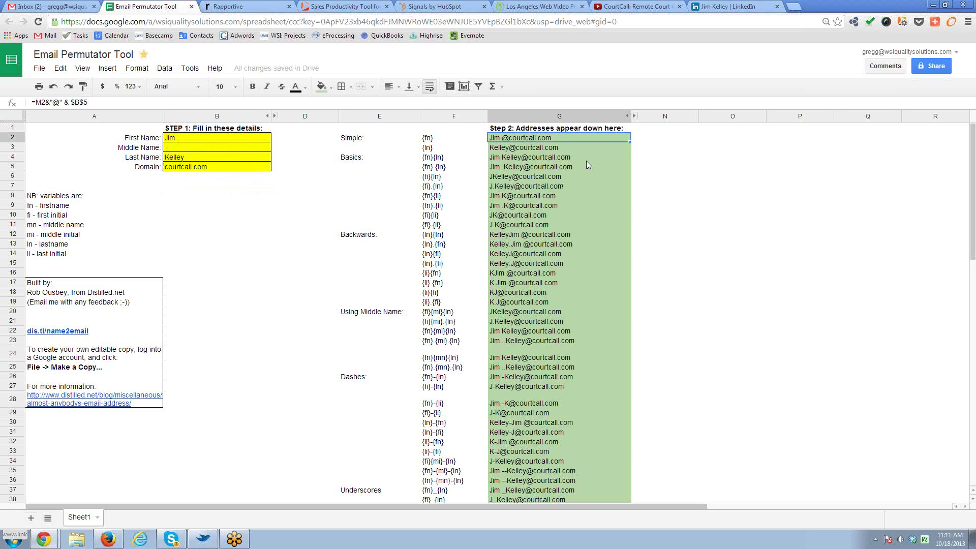
key("shift+Down")
key("shift+Down")
key("shift+Down")
key("shift+Down")
key("shift+Down")
key("shift+Down")
key("shift+Down")
key("shift+Down")
key("shift+Down")
key("shift+Down")
key("shift+Down")
key("shift+Down")
key("shift+Down")
key("shift+Down")
key("shift+Down")
key("shift+Down")
key("shift+Down")
key("shift+Down")
key("shift+Down")
key("shift+Down")
key("shift+Down")
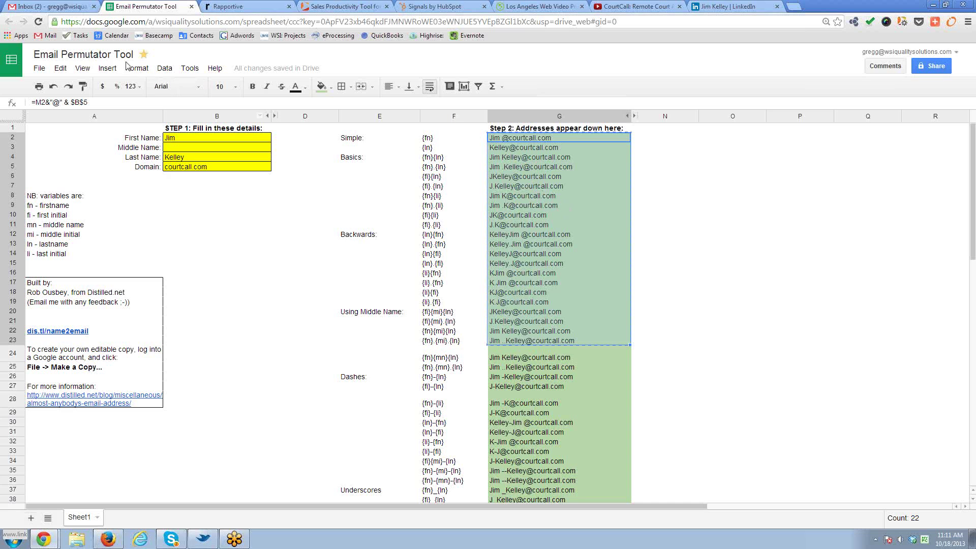
Open the "Adventure Guides Follow up" email in Gmail and view the sender's LinkedIn profile from the Rapportive details, then return to the email
left_click(46, 9)
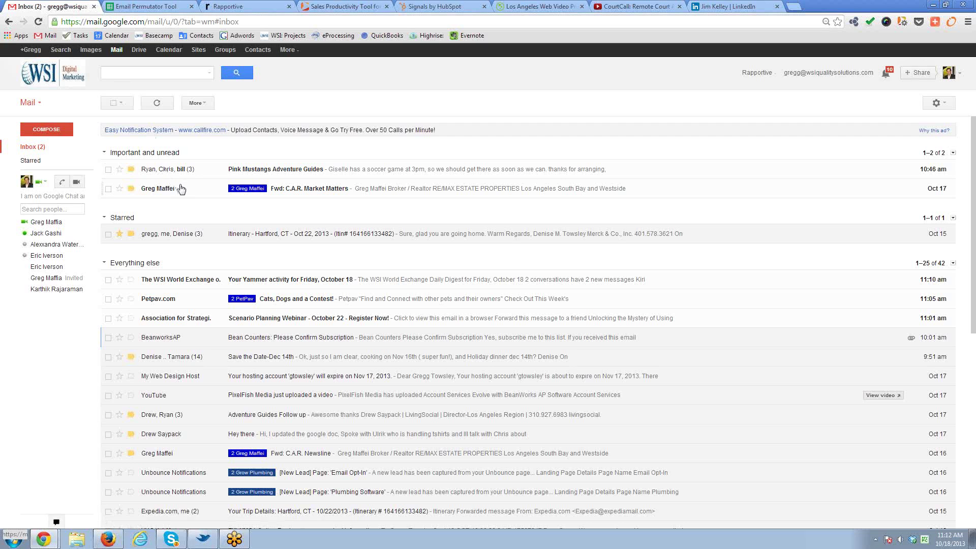
scroll(180, 191, "down", 2)
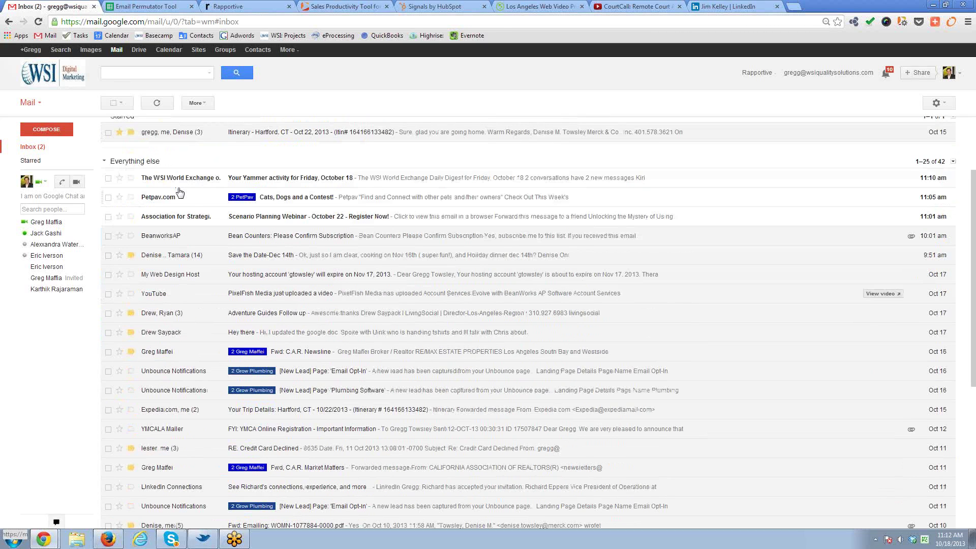
left_click(266, 313)
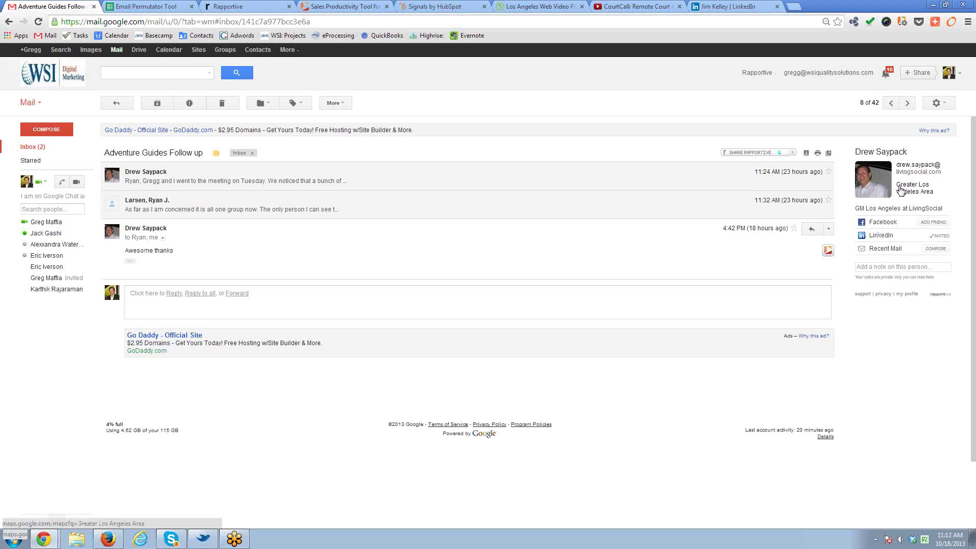
left_click(883, 237)
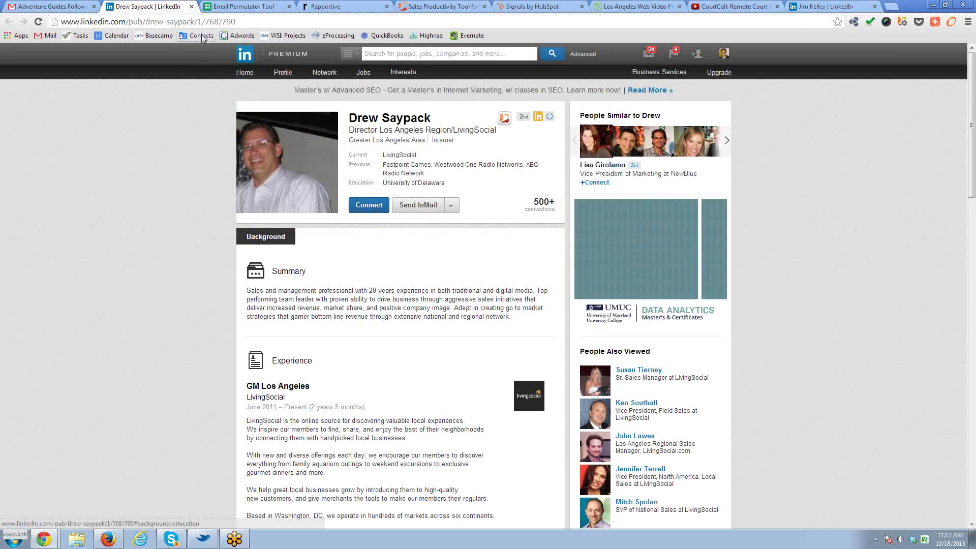
left_click(191, 7)
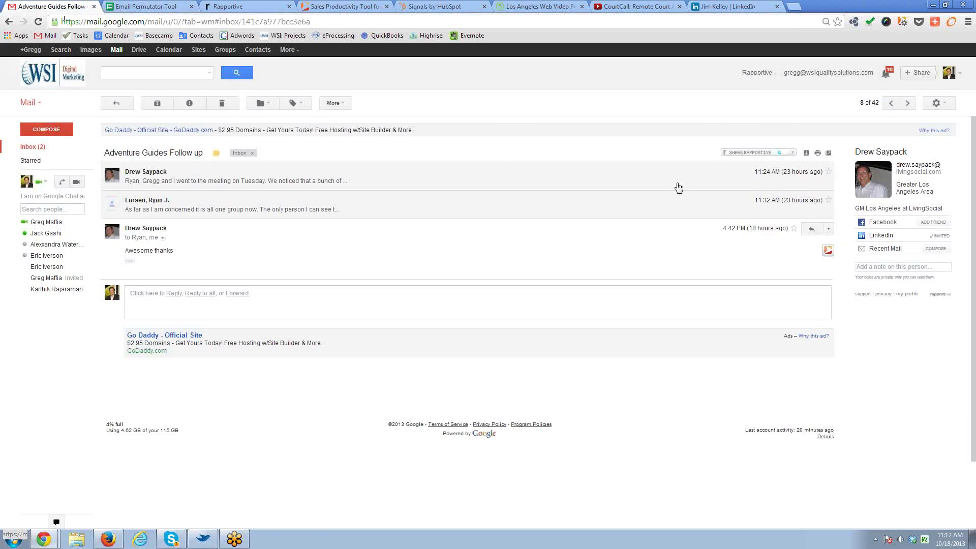
Compose a new Gmail message and paste the copied address permutations as its recipients
left_click(144, 7)
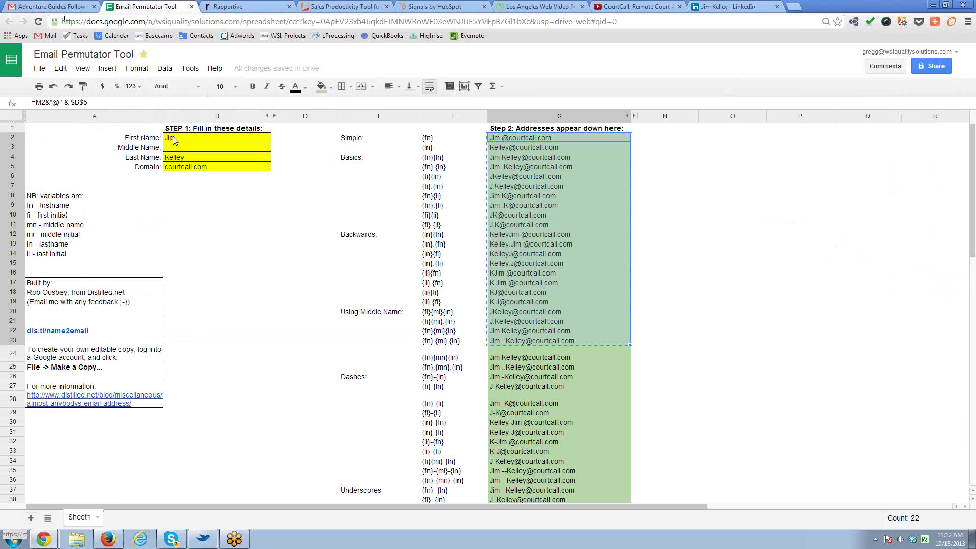
left_click(43, 6)
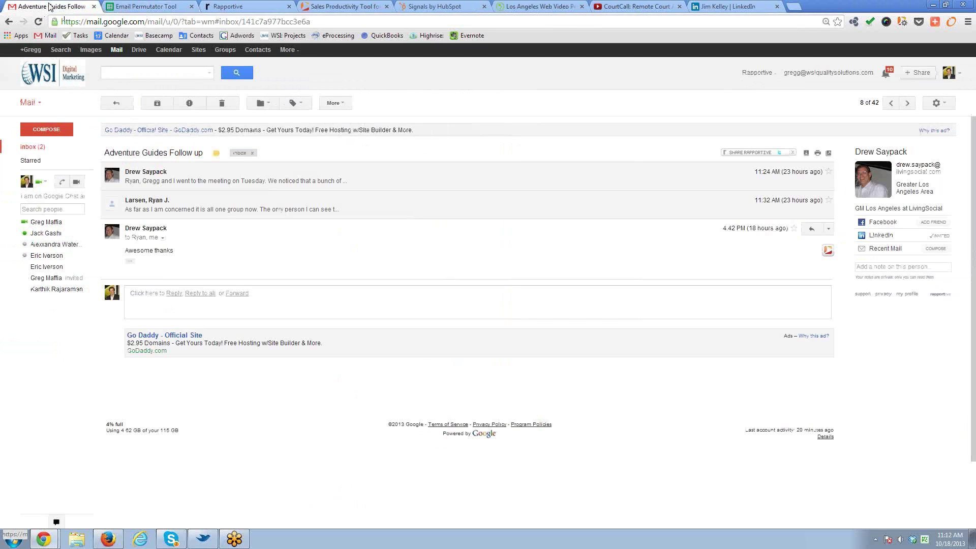
left_click(52, 132)
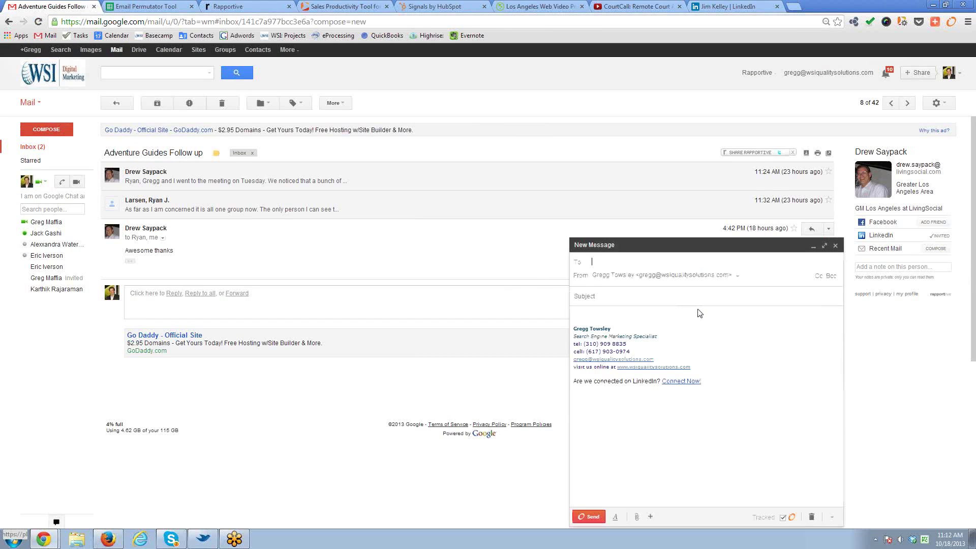
key("ctrl+v")
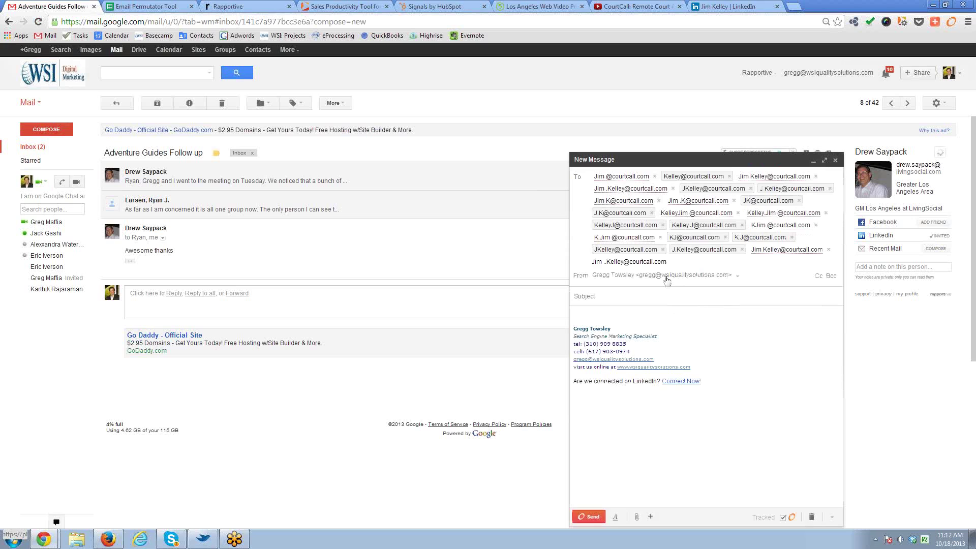
Remove the first-name-only address and the dotted first-and-last-name address from the pasted recipients
left_click(619, 178)
key("Delete")
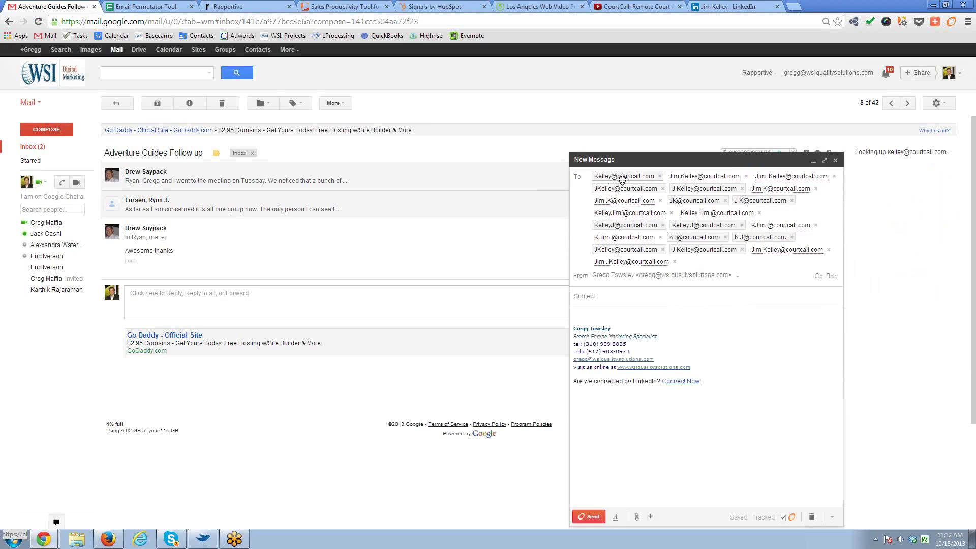
left_click(619, 178)
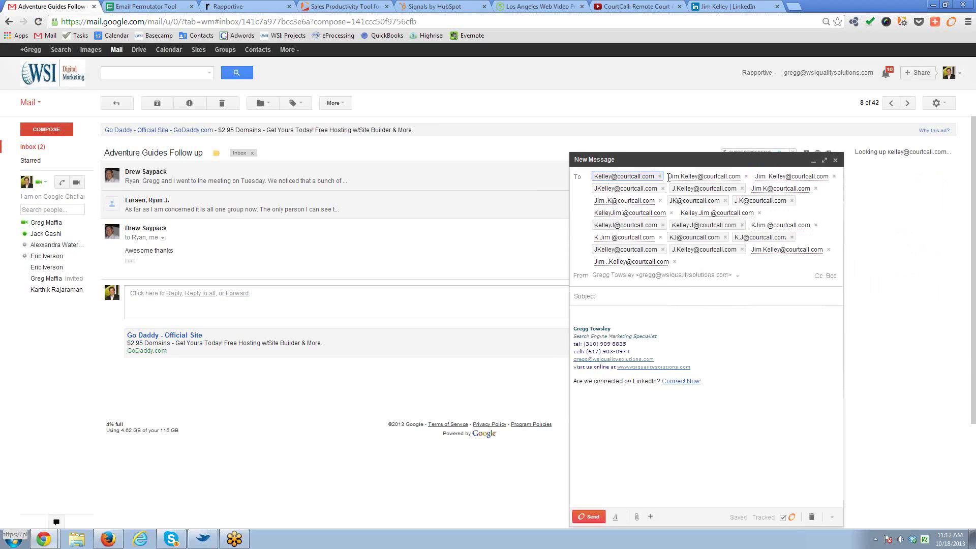
mouse_move(644, 177)
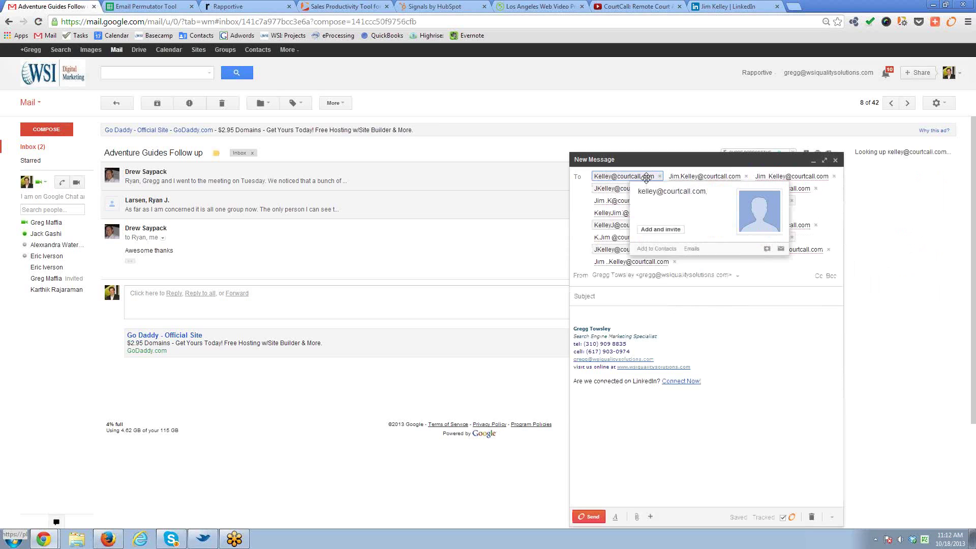
double_click(690, 177)
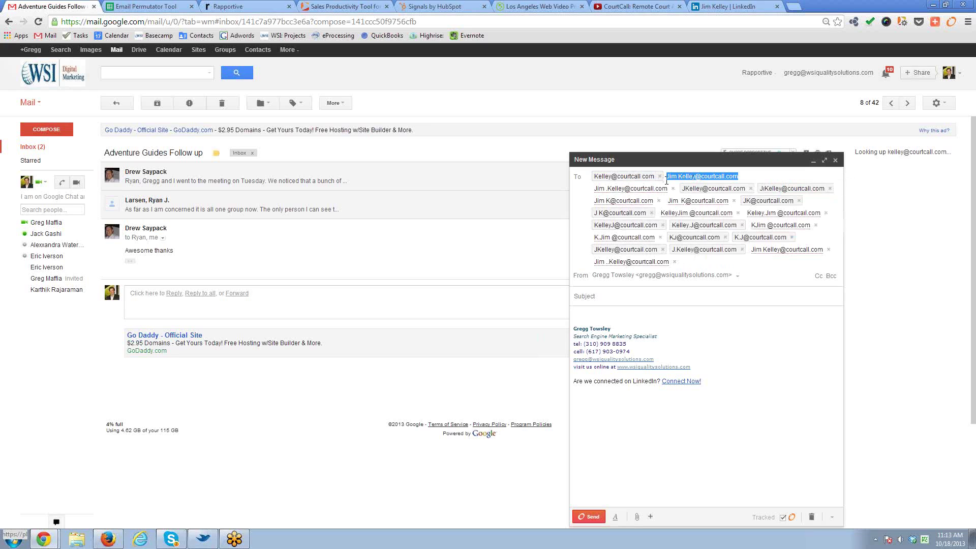
left_click(625, 191)
mouse_move(630, 190)
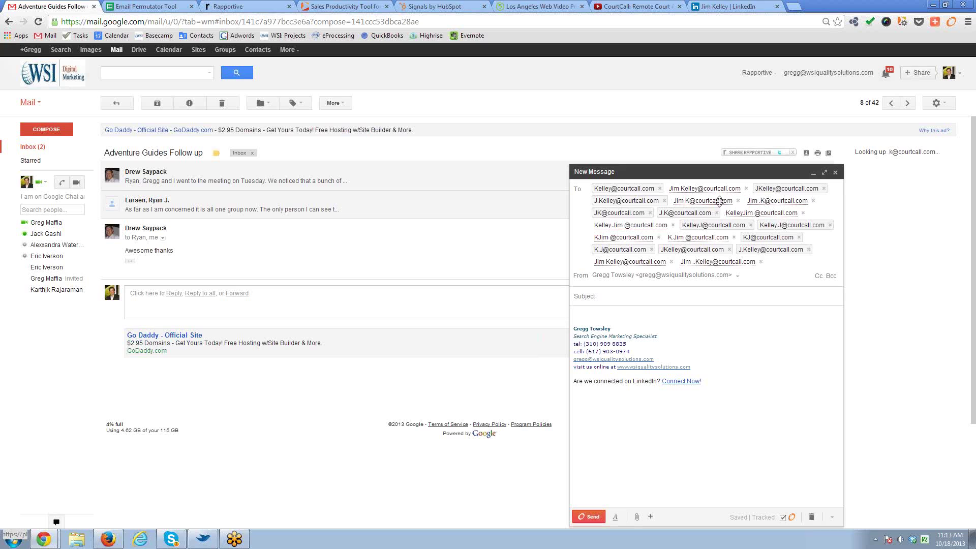
Check the remaining recipient addresses in Rapportive for one that matches the contact's profile
mouse_move(706, 201)
mouse_move(780, 200)
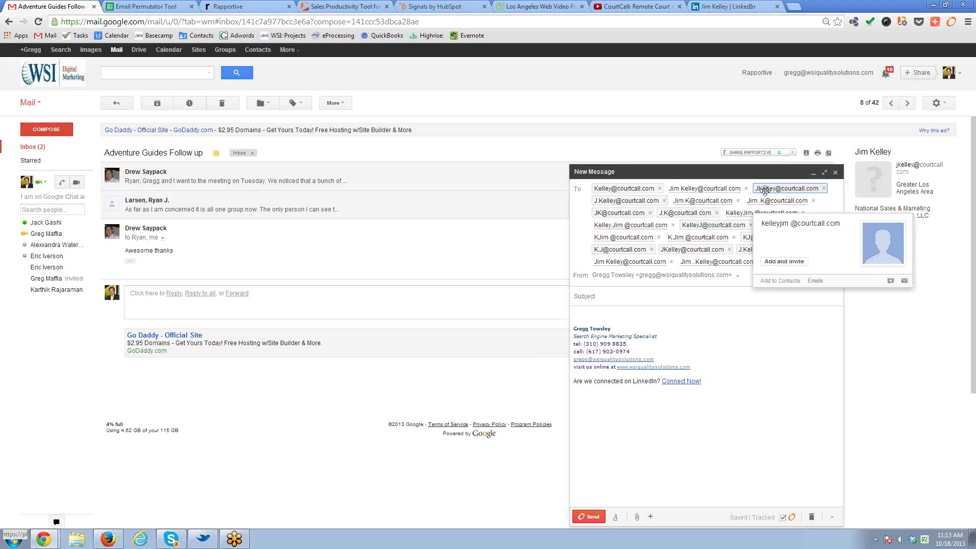
left_click(636, 300)
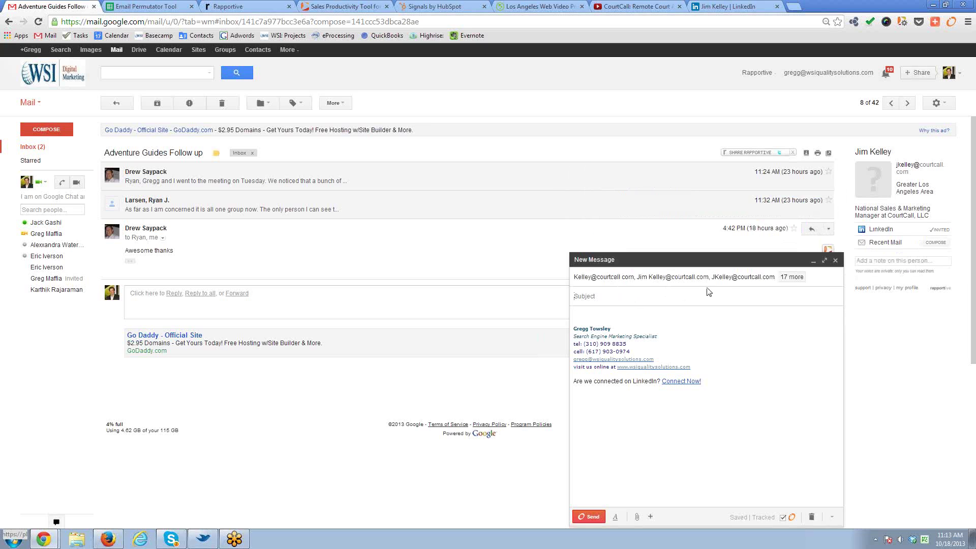
left_click(800, 277)
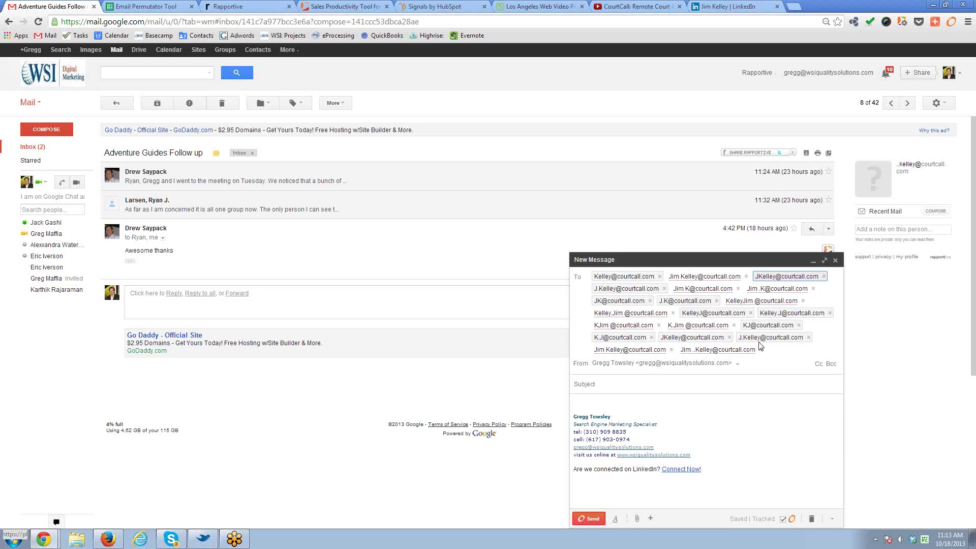
mouse_move(783, 276)
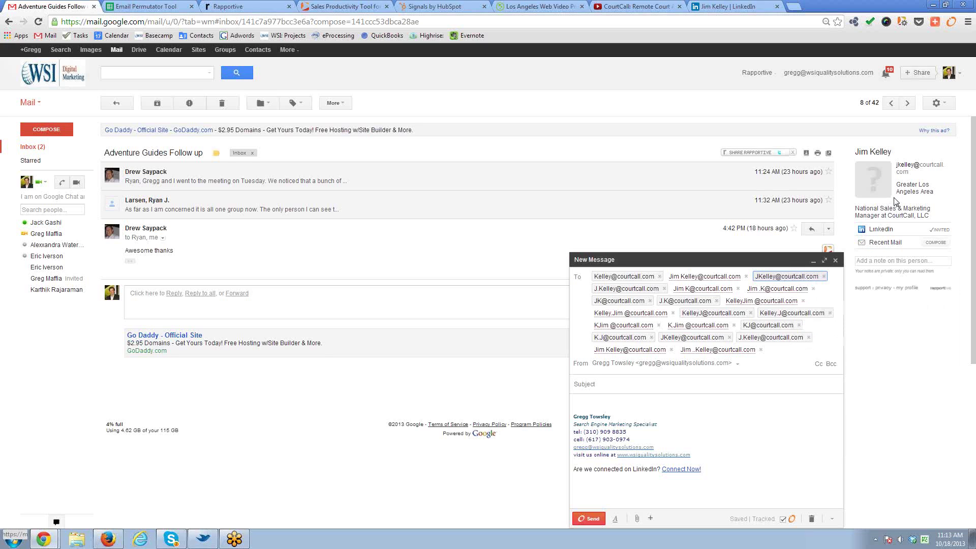
Copy the contact's matched email address from the Rapportive details and close the draft with the permutations
left_click_drag(915, 173, 894, 167)
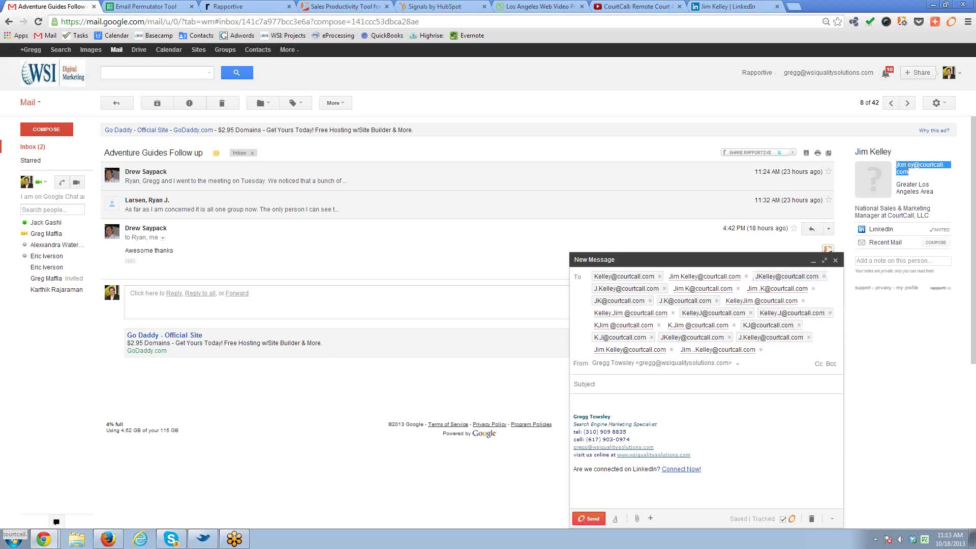
right_click(905, 166)
left_click(840, 175)
left_click(834, 261)
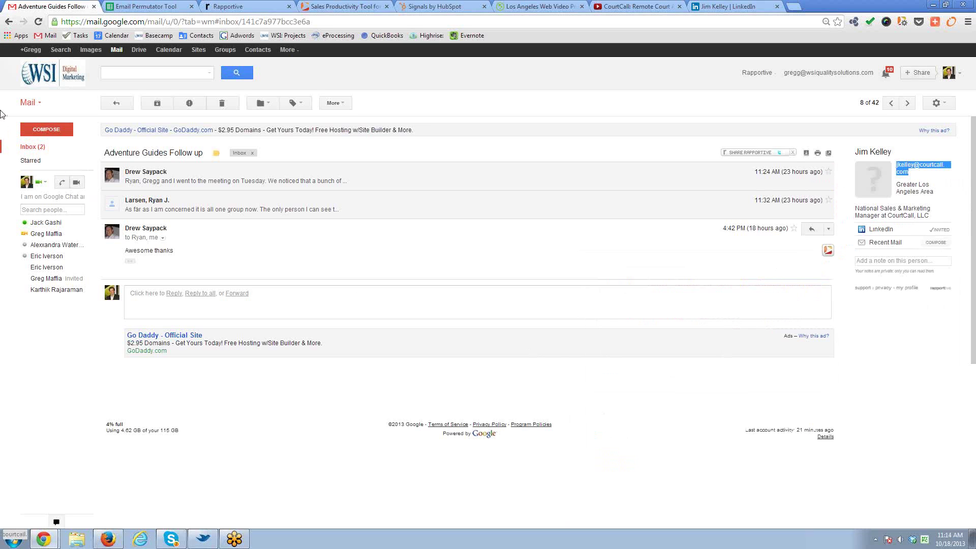
Open Sent Mail and compose a new message addressed to the contact's copied email address
left_click(29, 147)
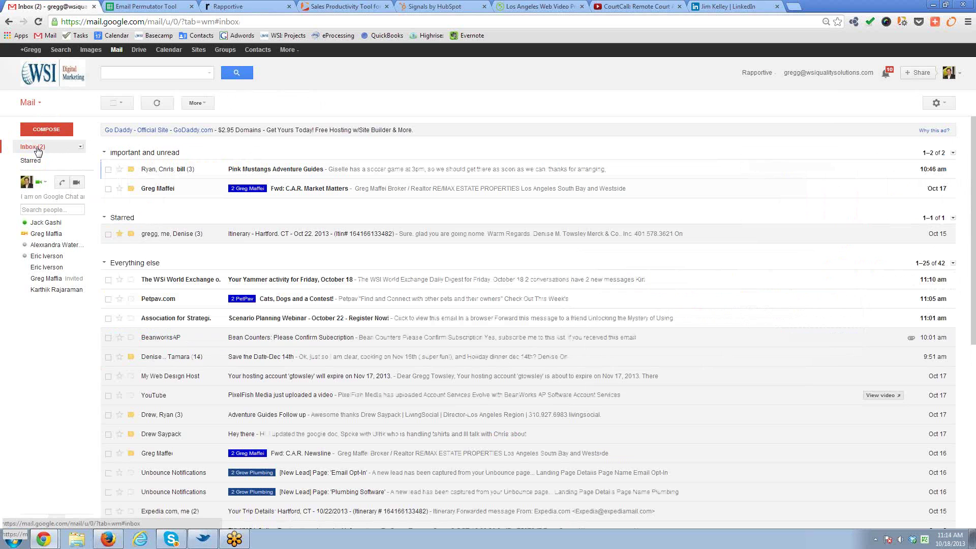
mouse_move(36, 152)
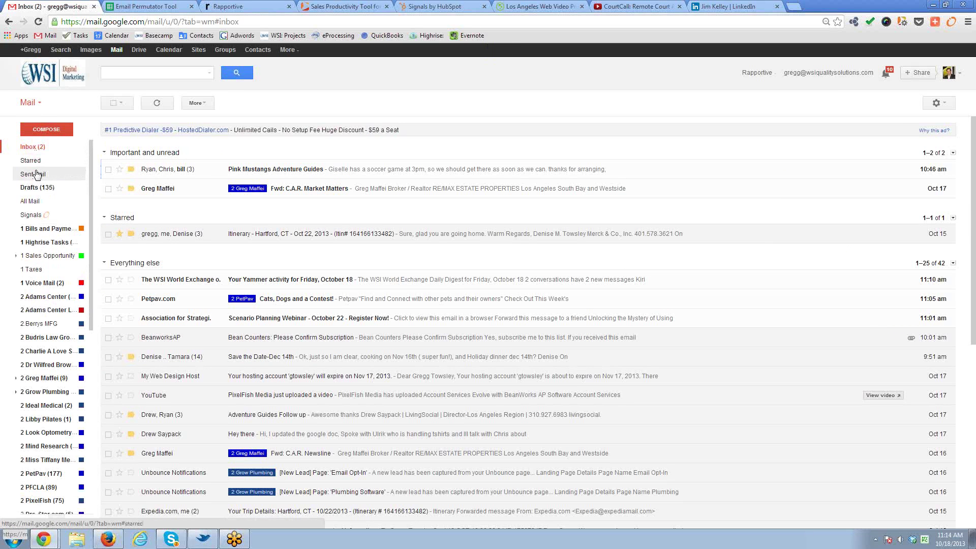
left_click(35, 174)
left_click(47, 129)
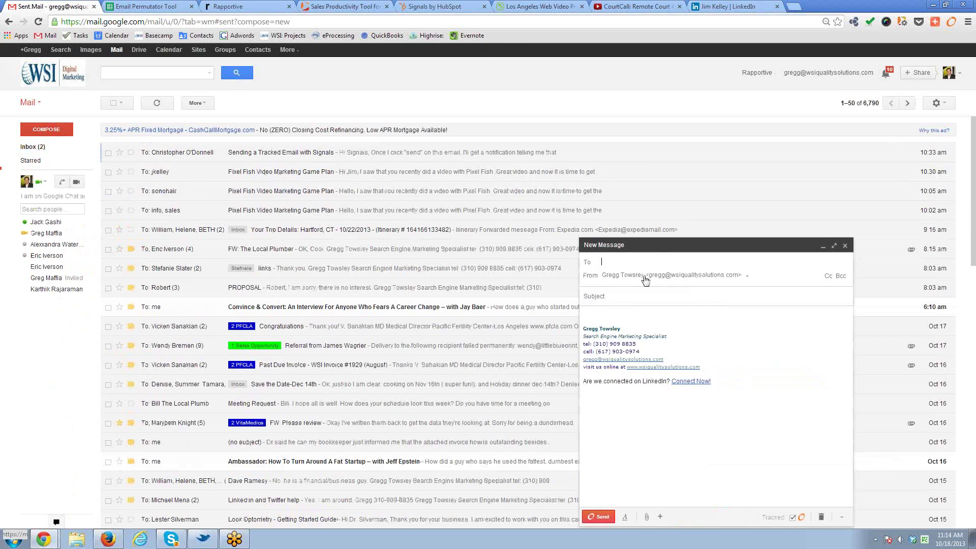
key("ctrl+v")
left_click(613, 295)
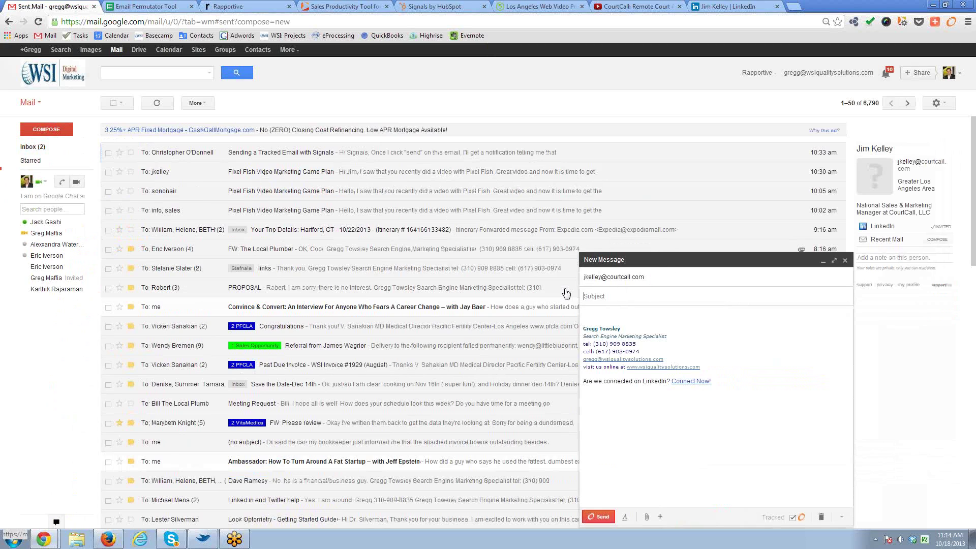
Open the sent email "Pixel Fish Video Marketing Game Plan" and view the Signals by HubSpot product page
left_click(250, 175)
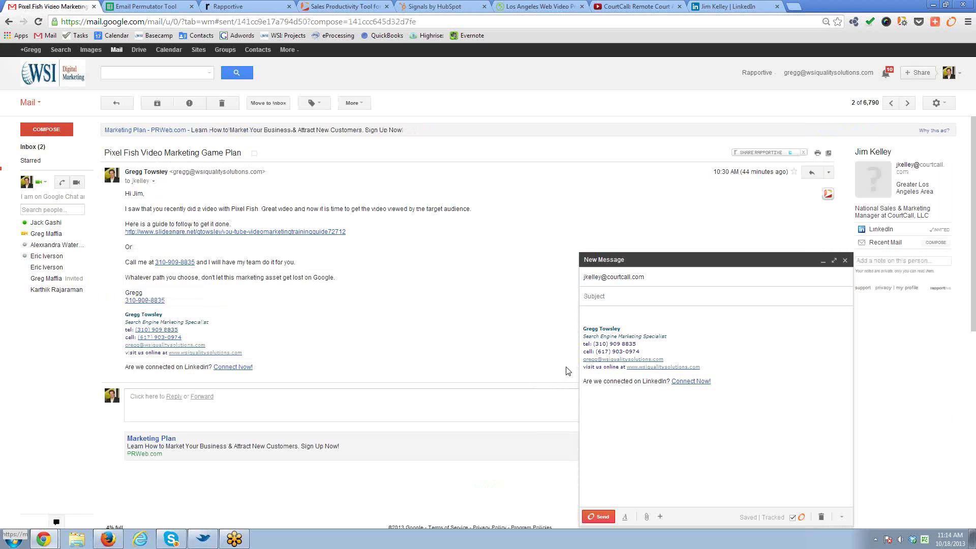
left_click(440, 7)
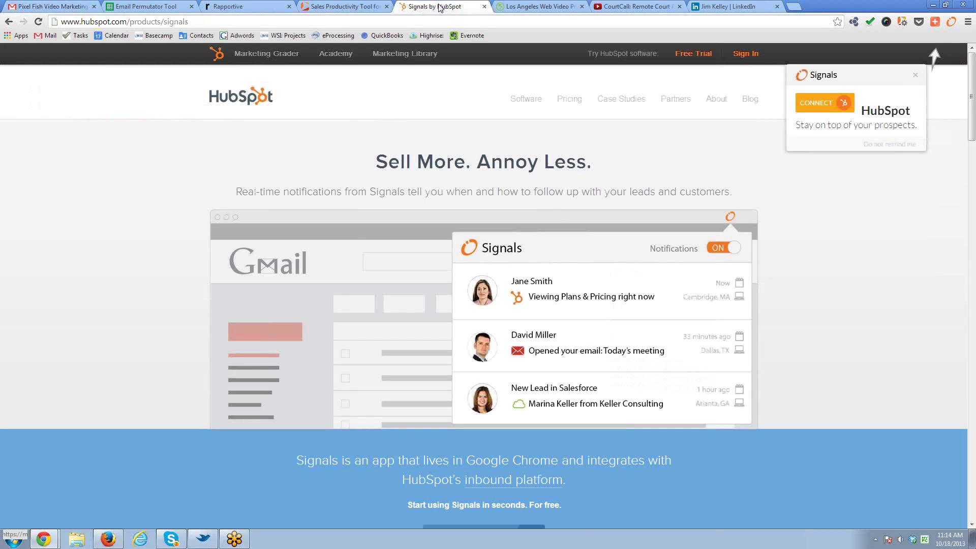
left_click(55, 8)
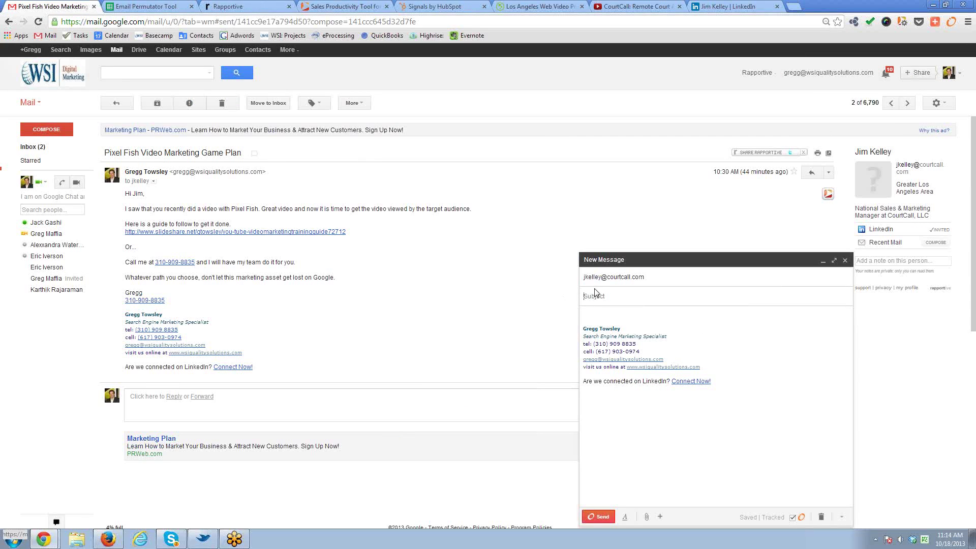
Review the email open and click notifications in Signals, and close the unsent message
mouse_move(628, 275)
left_click(952, 24)
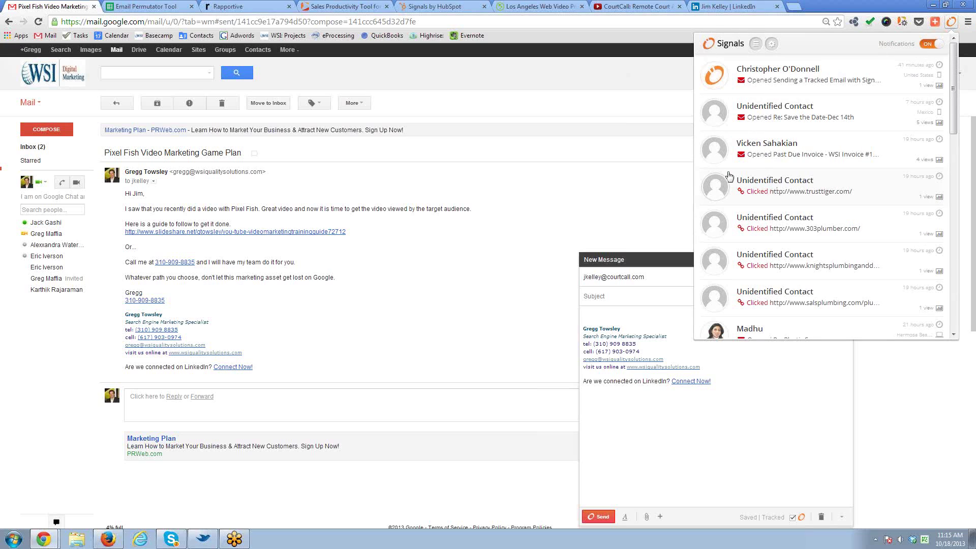
left_click(232, 210)
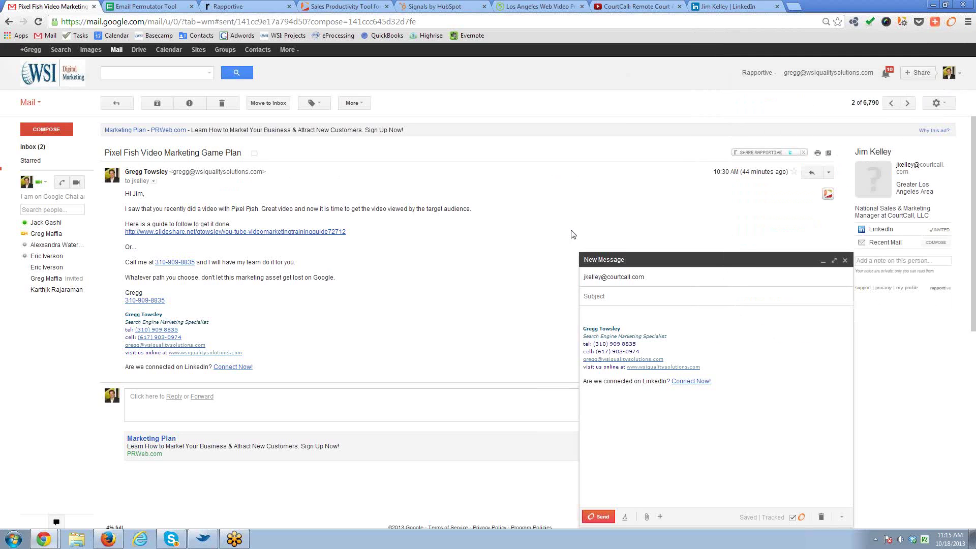
left_click(845, 260)
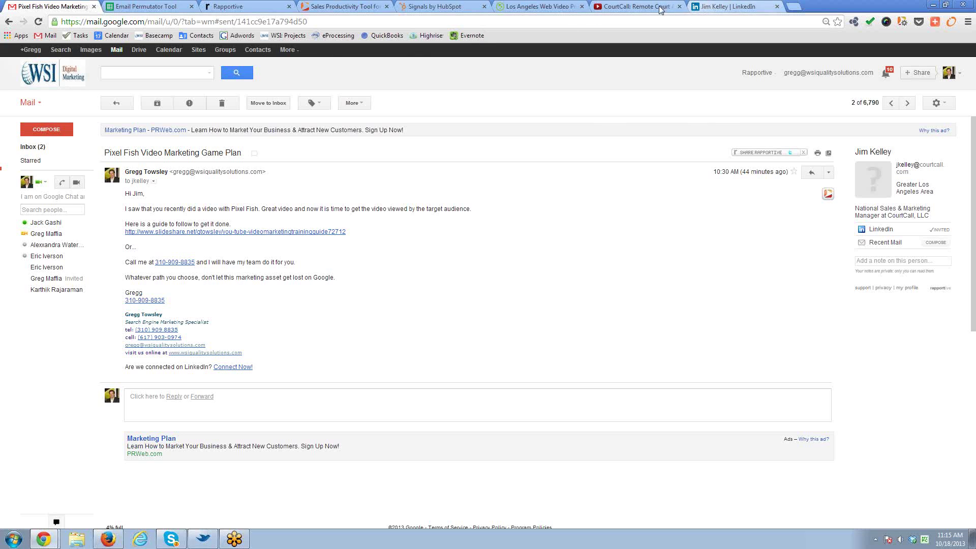
Open the contact's LinkedIn profile from the Rapportive details and submit the captured contact to Highrise with Ecquire
left_click(710, 6)
left_click(51, 7)
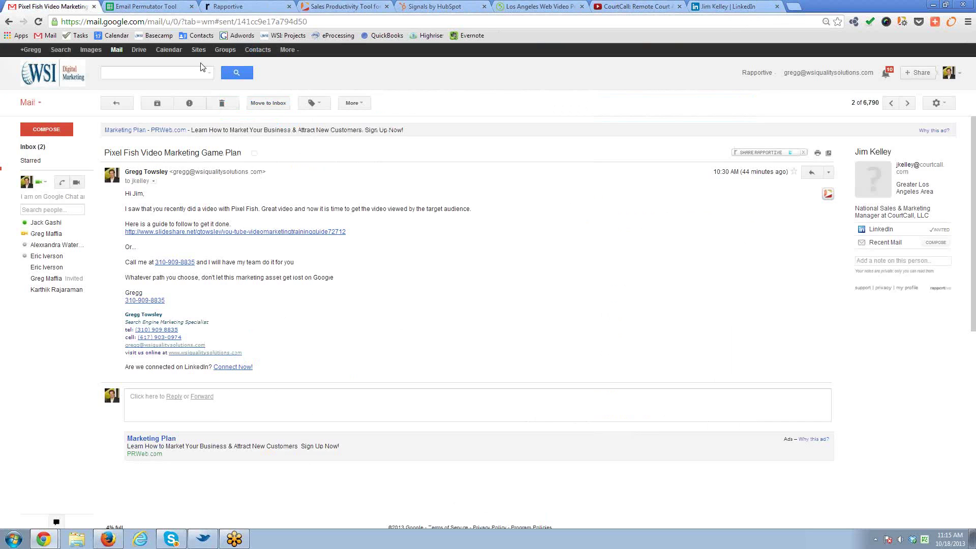
left_click(875, 230)
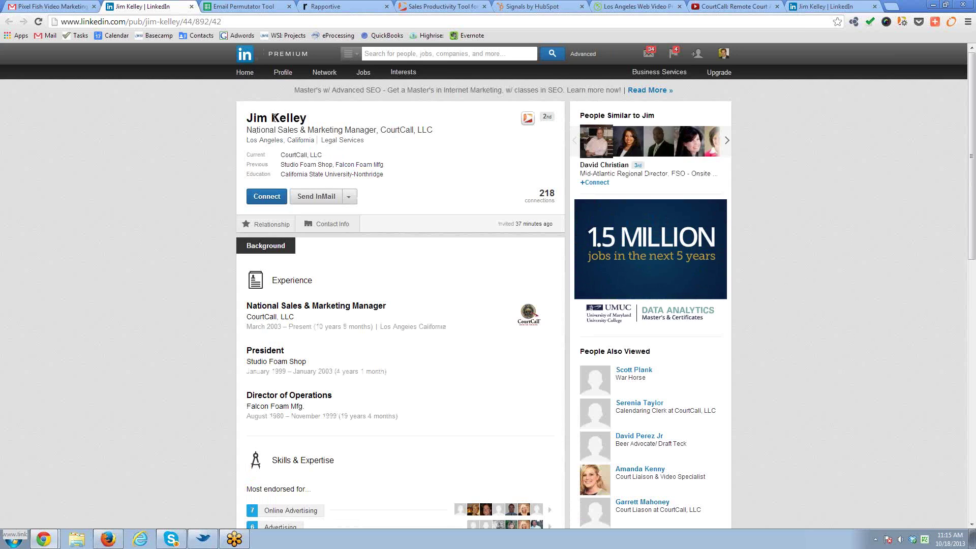
left_click(529, 121)
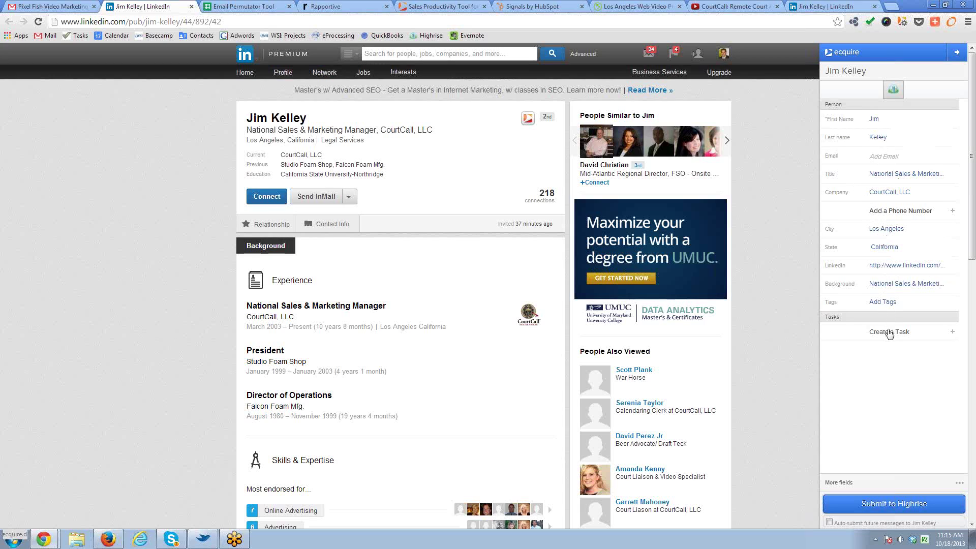
left_click(894, 508)
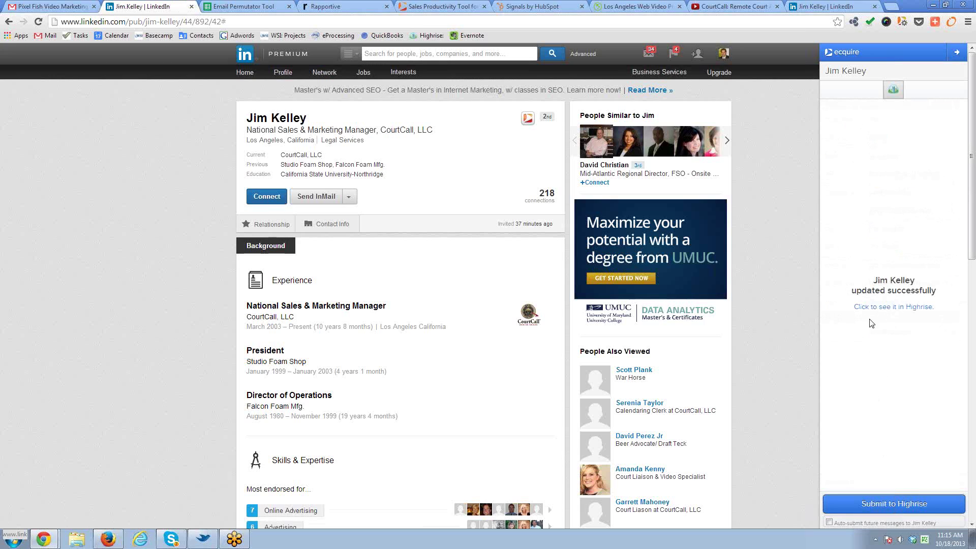
Open the contact's record in Highrise, check its LinkedIn section and return to Notes & Emails
left_click(876, 307)
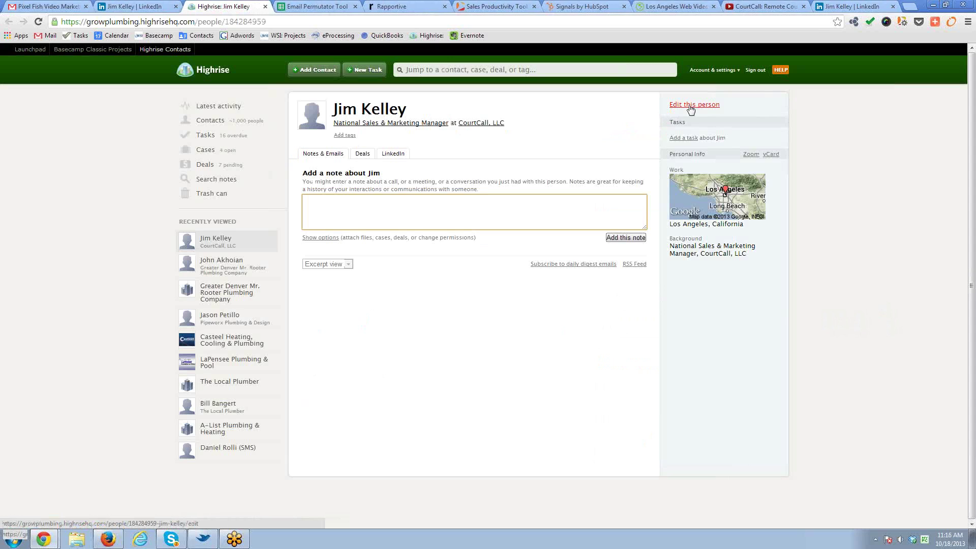
left_click(393, 155)
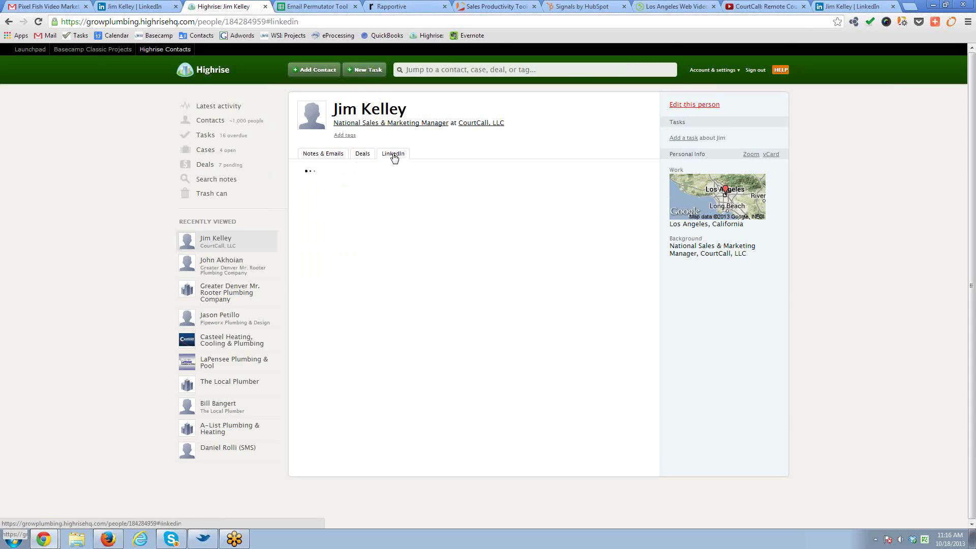
left_click(312, 156)
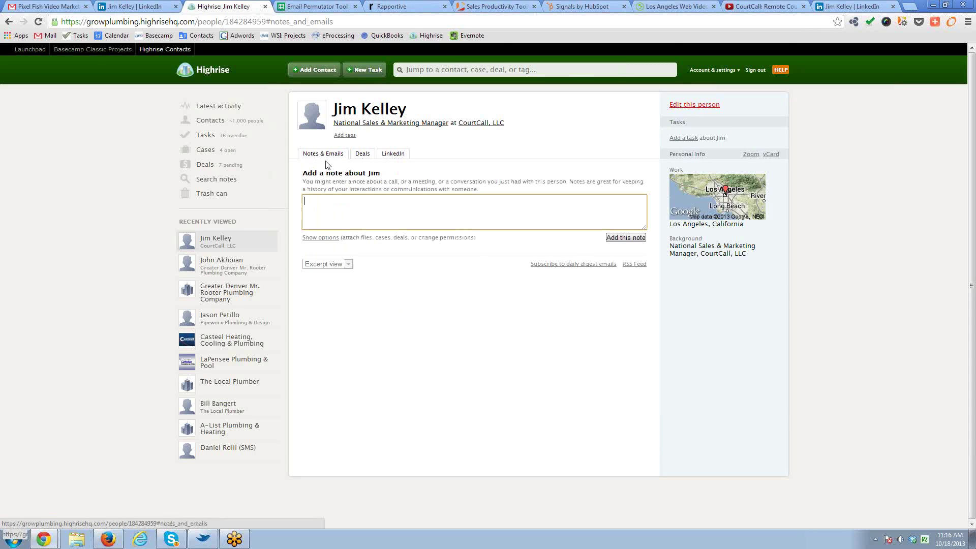
Copy the body of the sent "Pixel Fish Video Marketing Game Plan" email into a new note on the contact's Highrise record
left_click(48, 7)
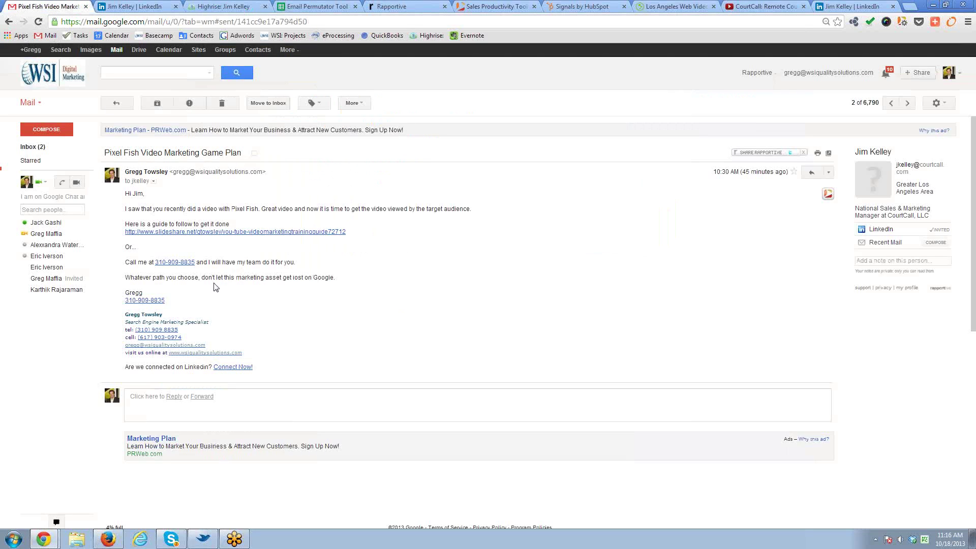
left_click_drag(353, 283, 168, 207)
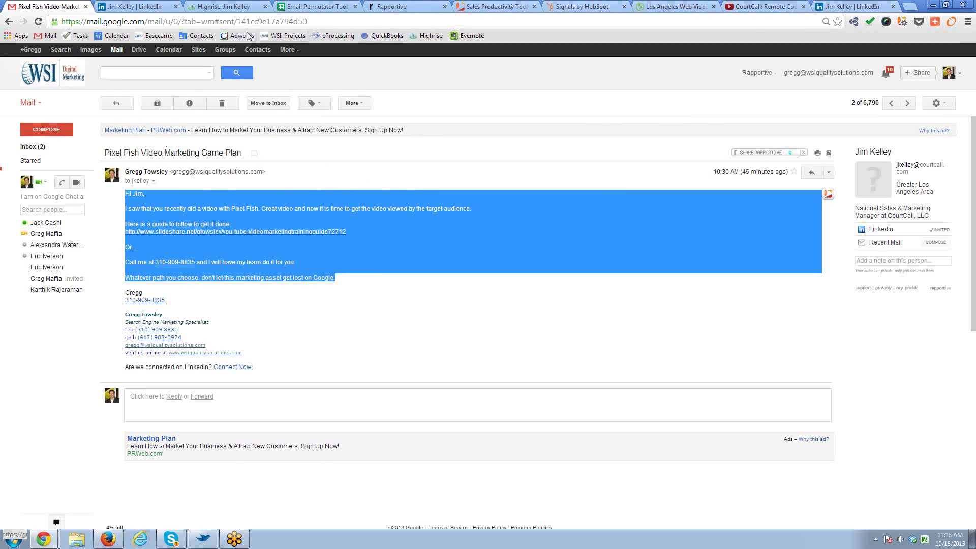
left_click(230, 9)
left_click(318, 216)
key("ctrl+v")
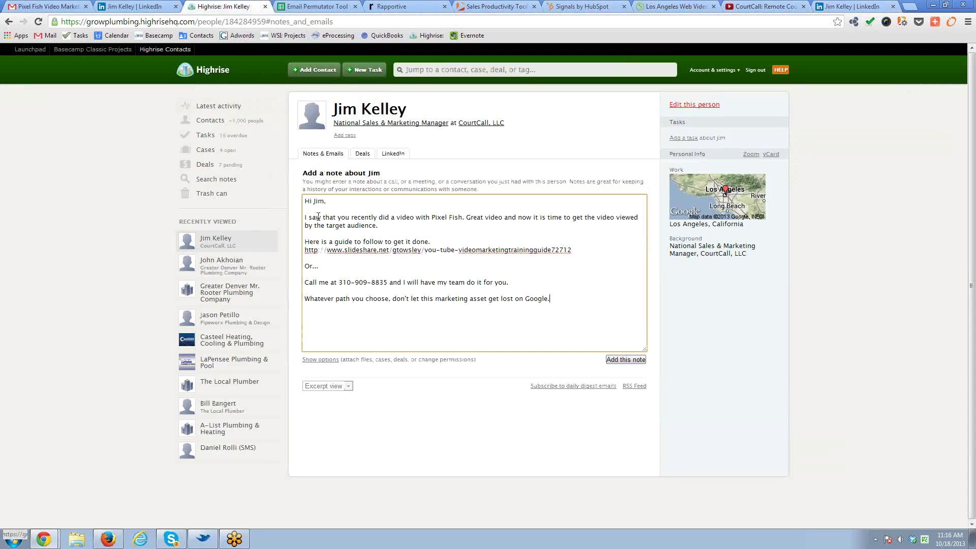
Add the line "Sent him, this email..." above the pasted message and save the note
key("Return")
key("Return")
key("Up")
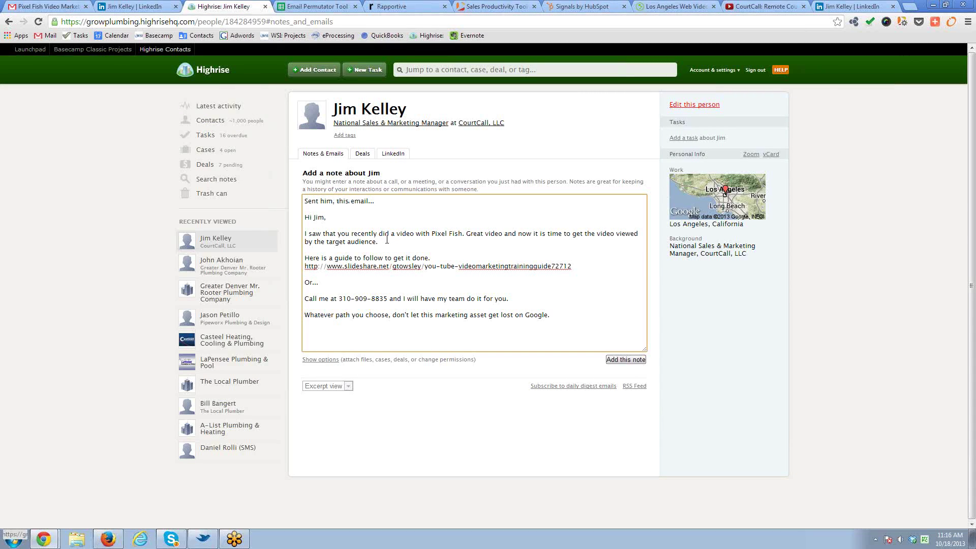
left_click(634, 363)
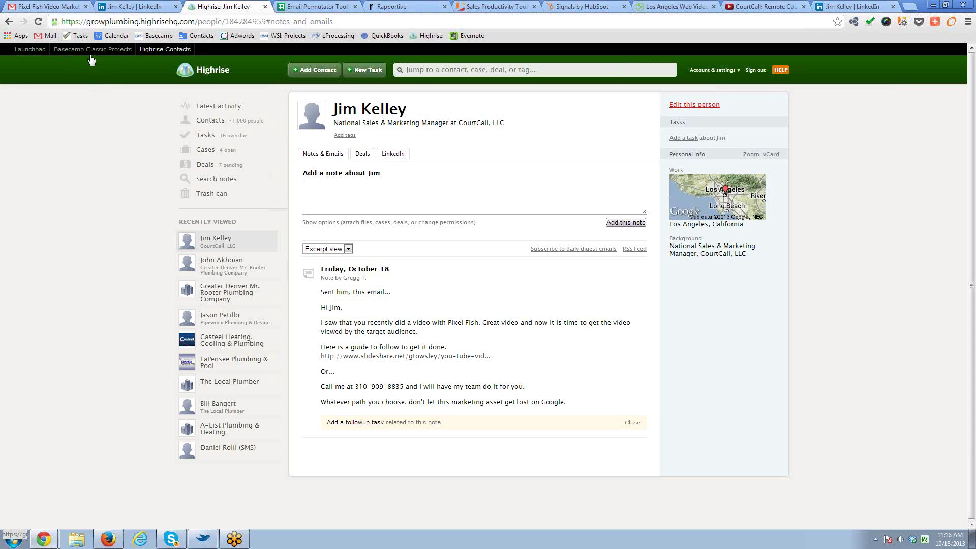
Review the Email Permutator Tool, Rapportive, Ecquire and Signals by HubSpot pages one after another
left_click(298, 7)
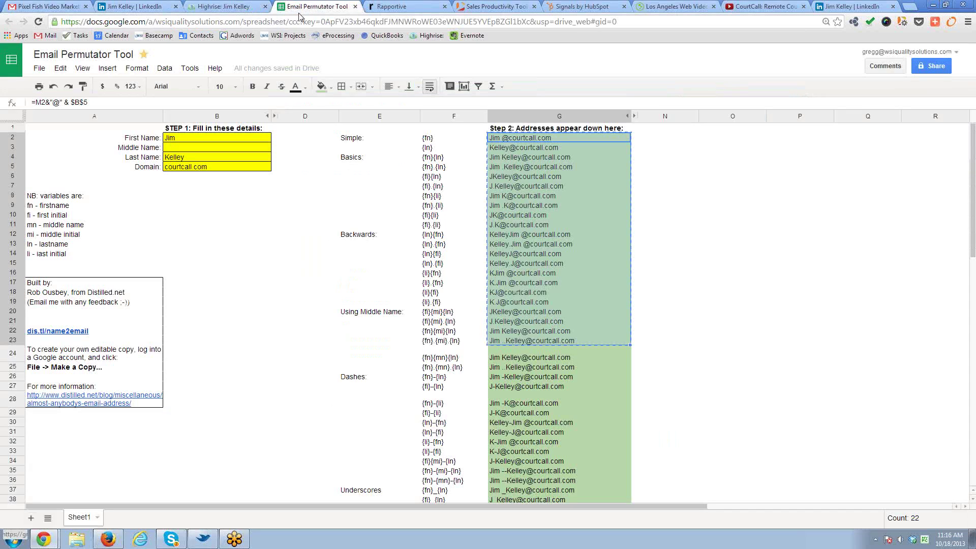
left_click(405, 8)
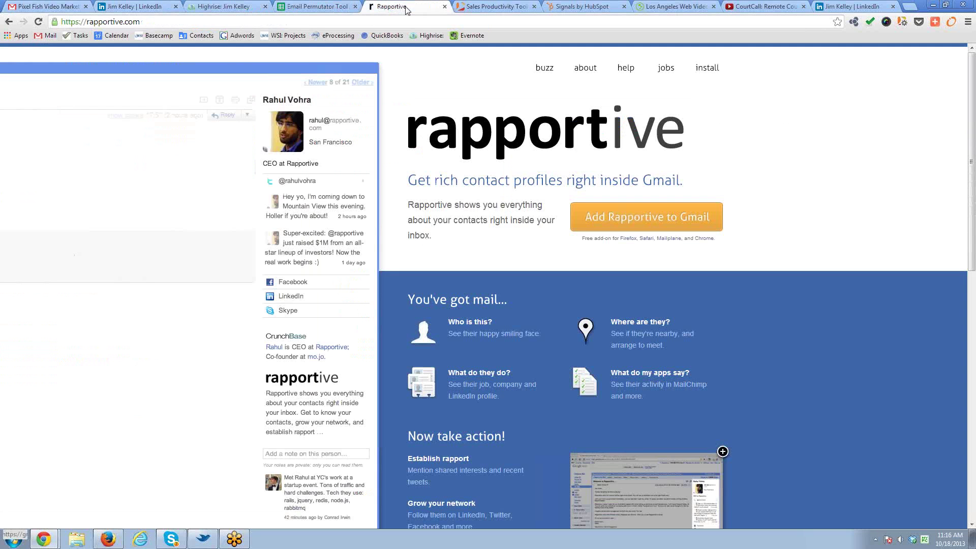
left_click(498, 7)
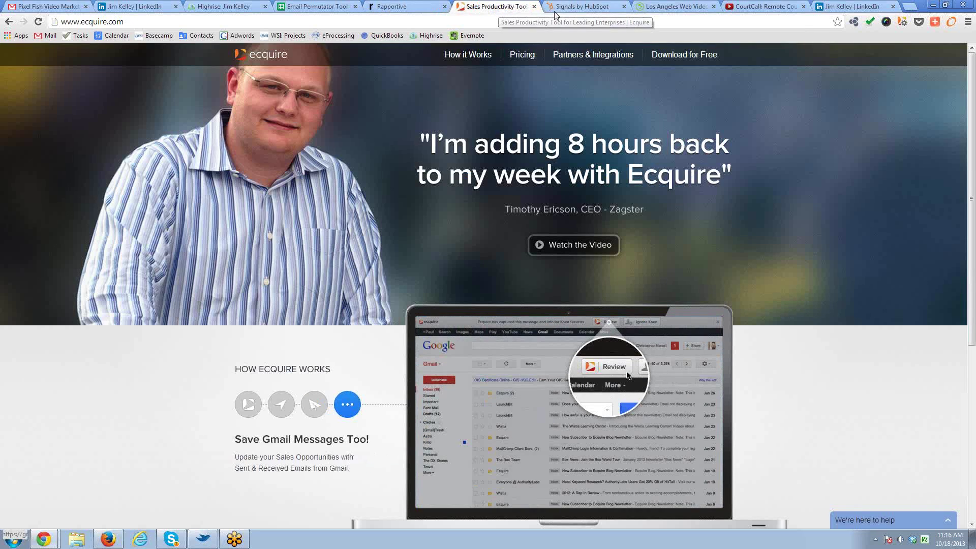
left_click(578, 7)
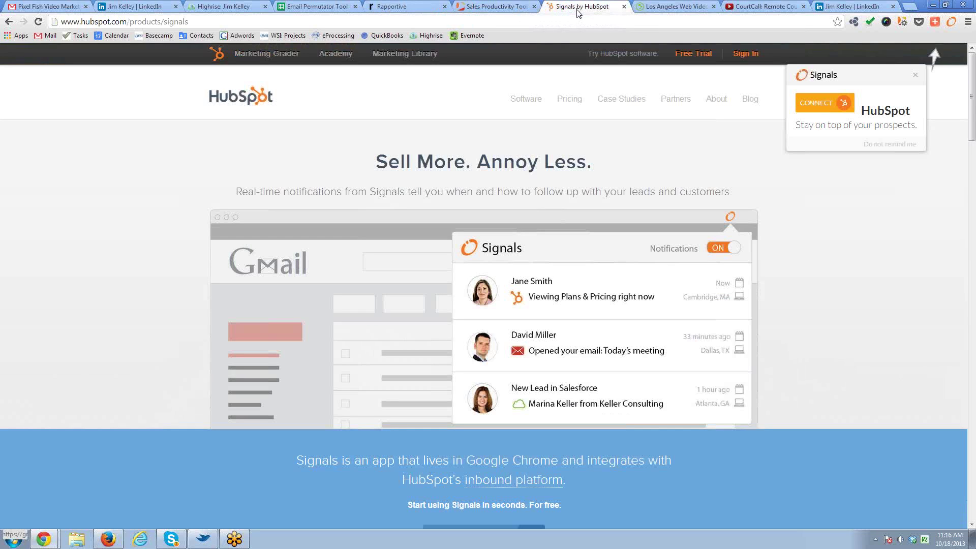